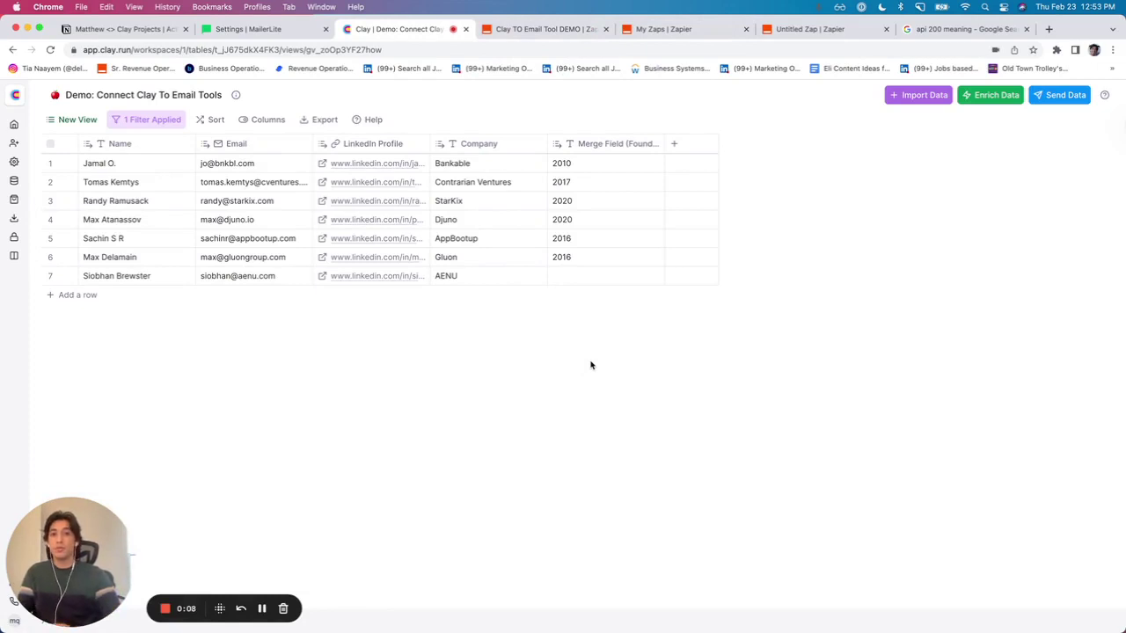
Open the Send Data list filtered to All categories and scroll through the export integrations
{"action": "left_click", "coordinate": [674, 143]}
{"action": "left_click", "coordinate": [708, 201]}
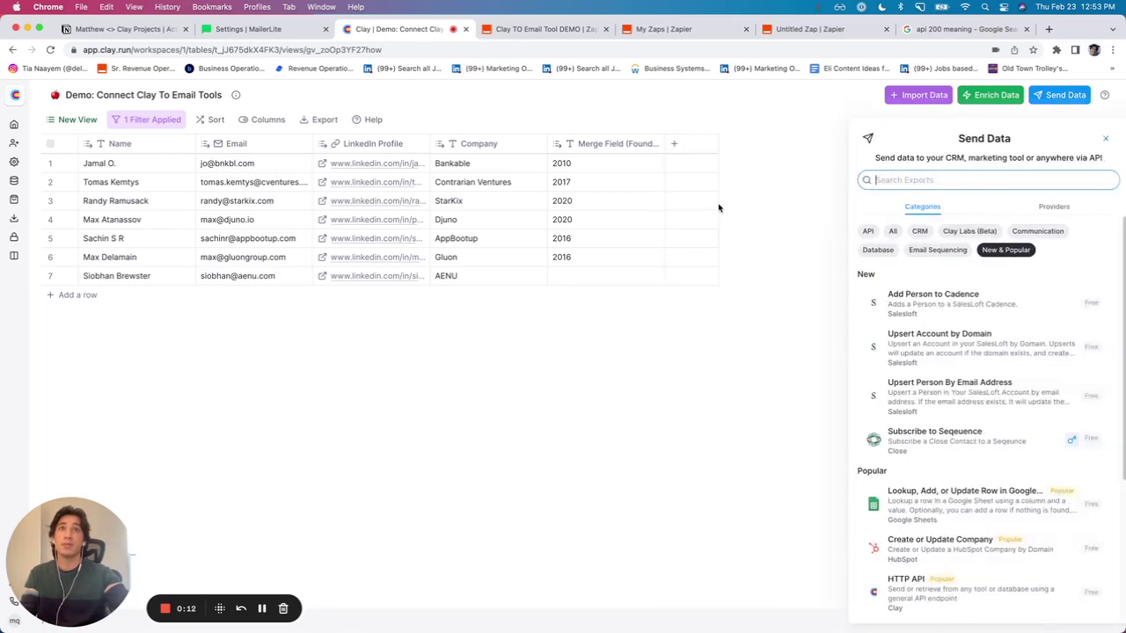
{"action": "left_click", "coordinate": [881, 232]}
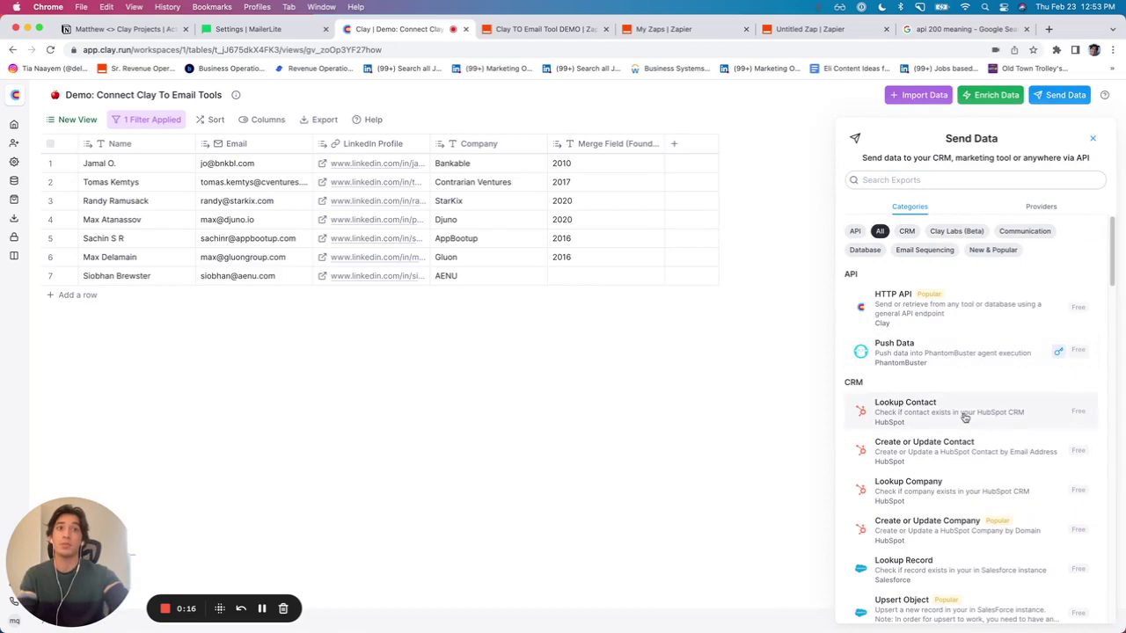
{"action": "scroll", "coordinate": [966, 421], "scroll_direction": "down", "scroll_amount": 5}
{"action": "scroll", "coordinate": [966, 420], "scroll_direction": "down", "scroll_amount": 10}
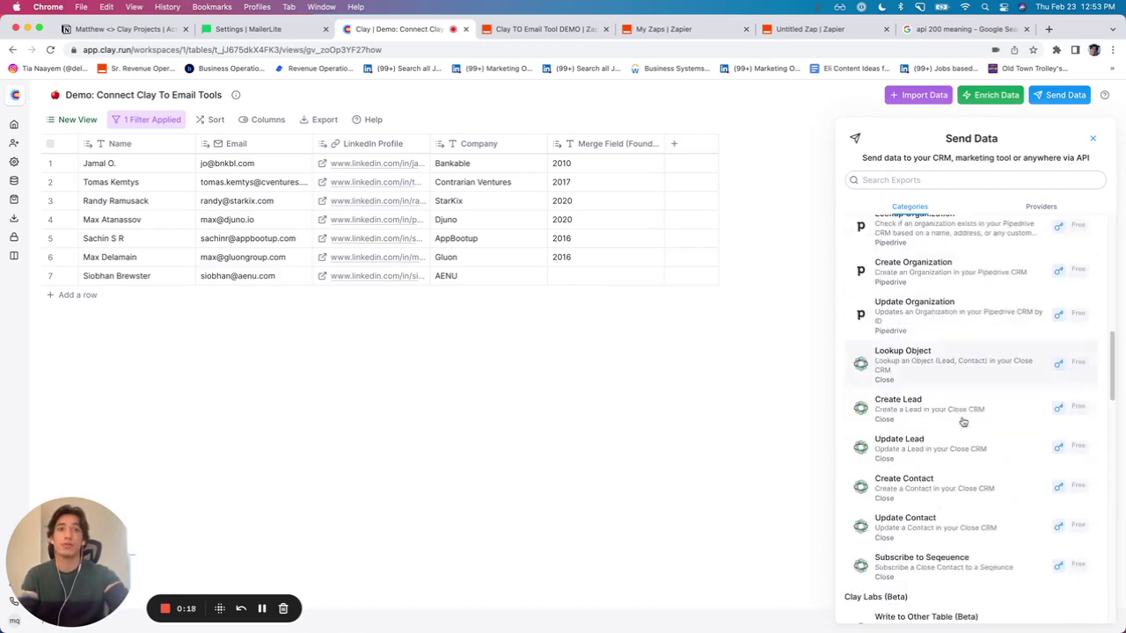
{"action": "scroll", "coordinate": [963, 421], "scroll_direction": "down", "scroll_amount": 5}
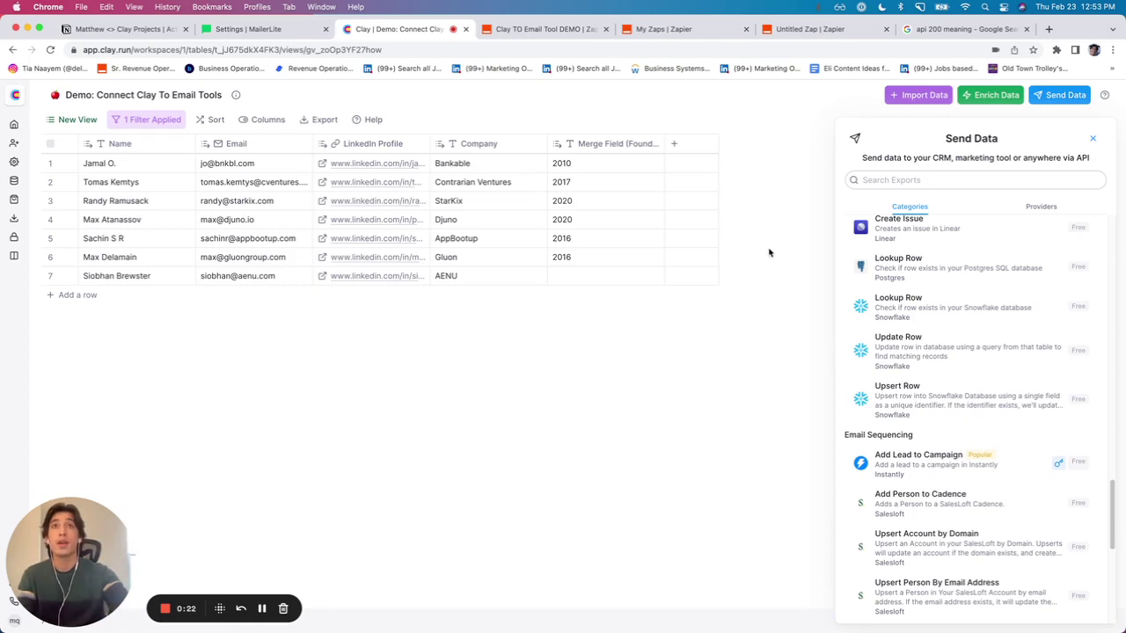
Close the Send Data panel, leaving only the demo contacts table visible
{"action": "left_click", "coordinate": [1096, 138]}
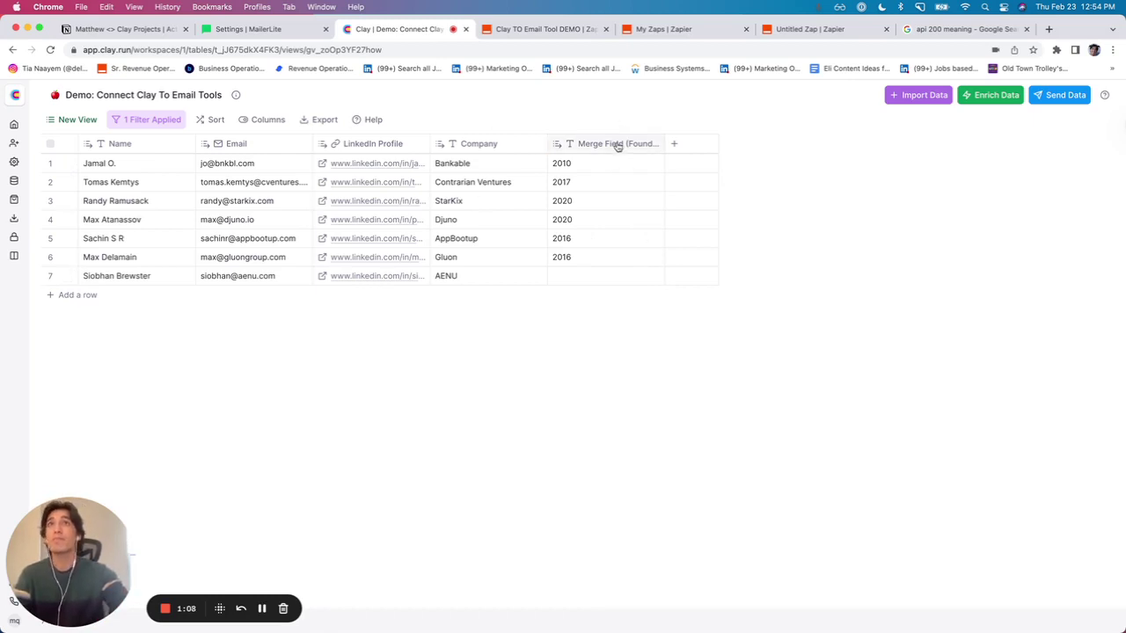
Start an HTTP API action from Send Data's API category, then go to the 'Clay TO Email Tool DEMO' zap
{"action": "left_click", "coordinate": [676, 145]}
{"action": "left_click", "coordinate": [691, 201]}
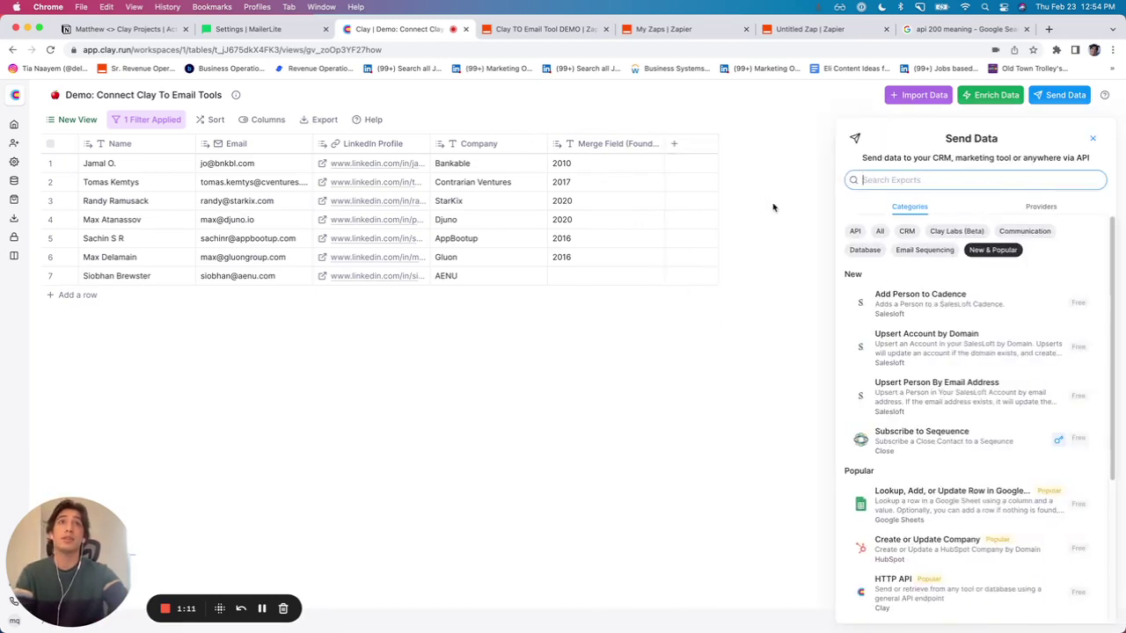
{"action": "left_click", "coordinate": [857, 230]}
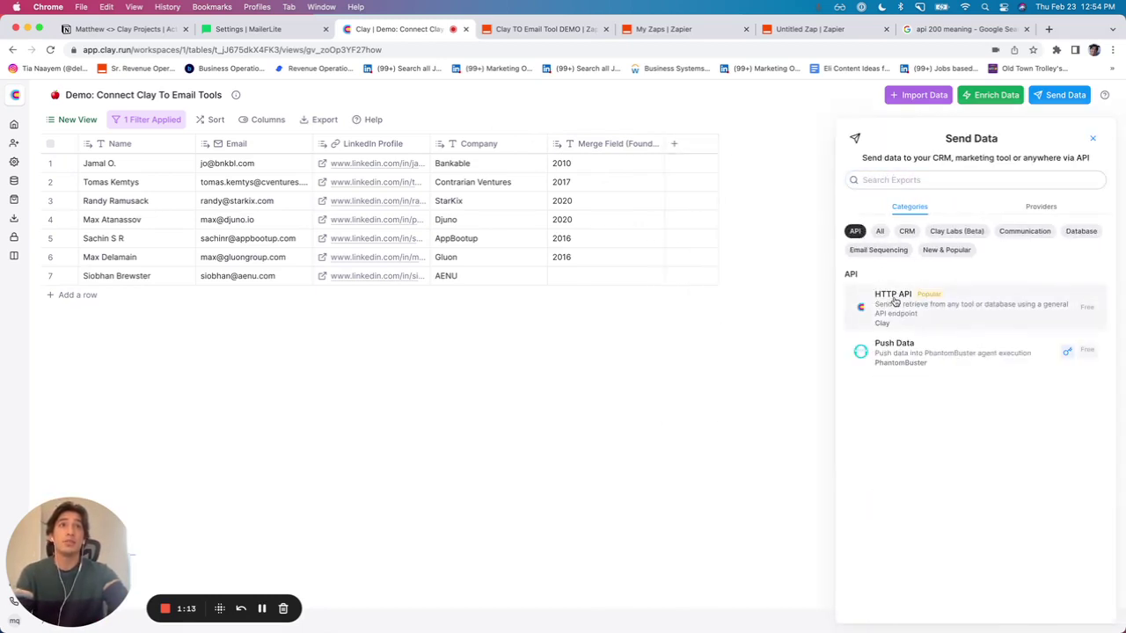
{"action": "left_click", "coordinate": [901, 308]}
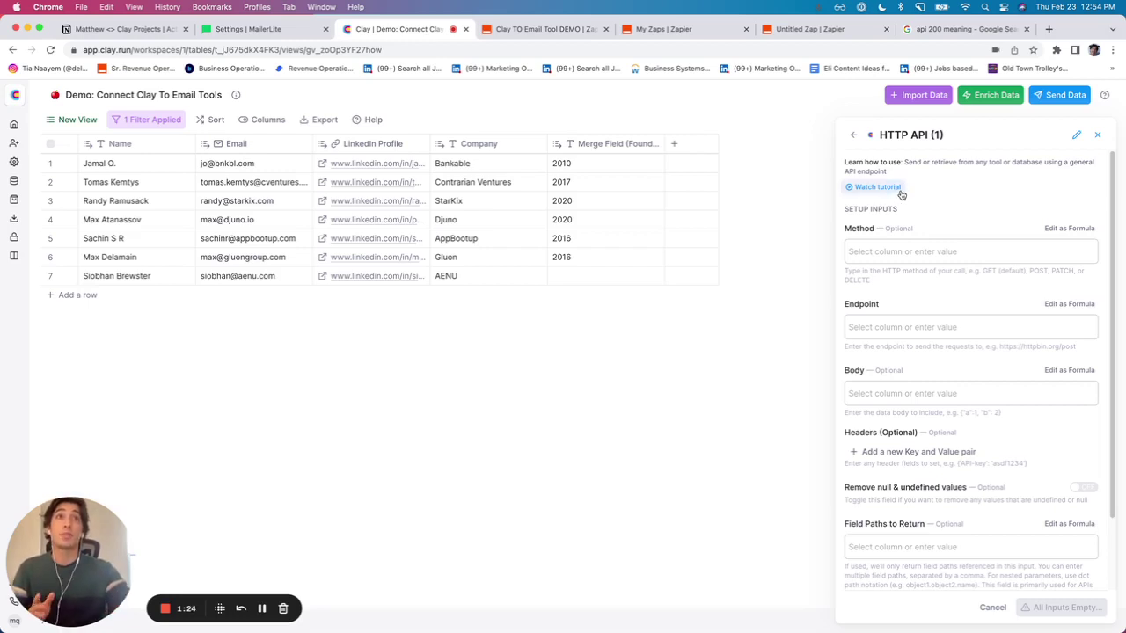
{"action": "left_click", "coordinate": [528, 32]}
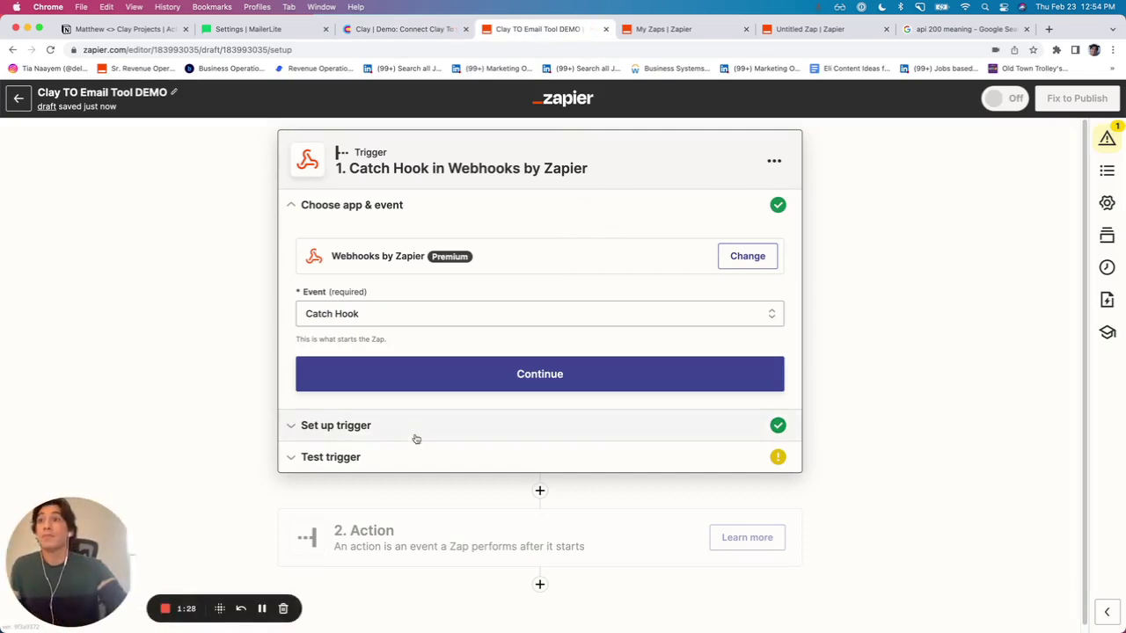
Set the trigger to Webhooks by Zapier with the Catch Hook event and reach Test trigger
{"action": "left_click", "coordinate": [773, 161]}
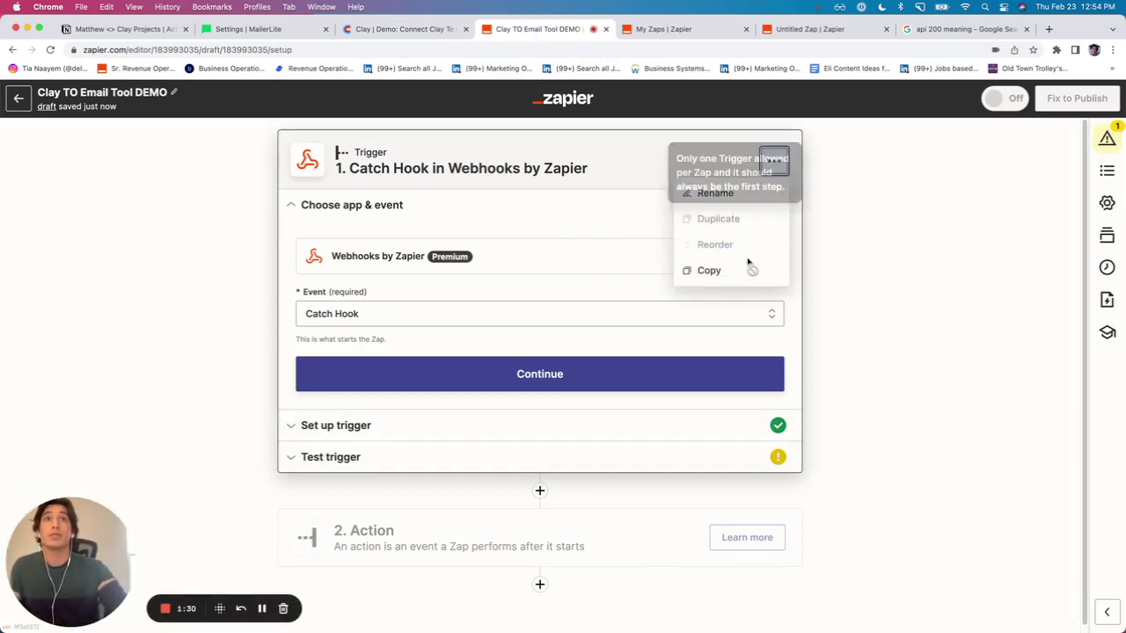
{"action": "left_click", "coordinate": [520, 229]}
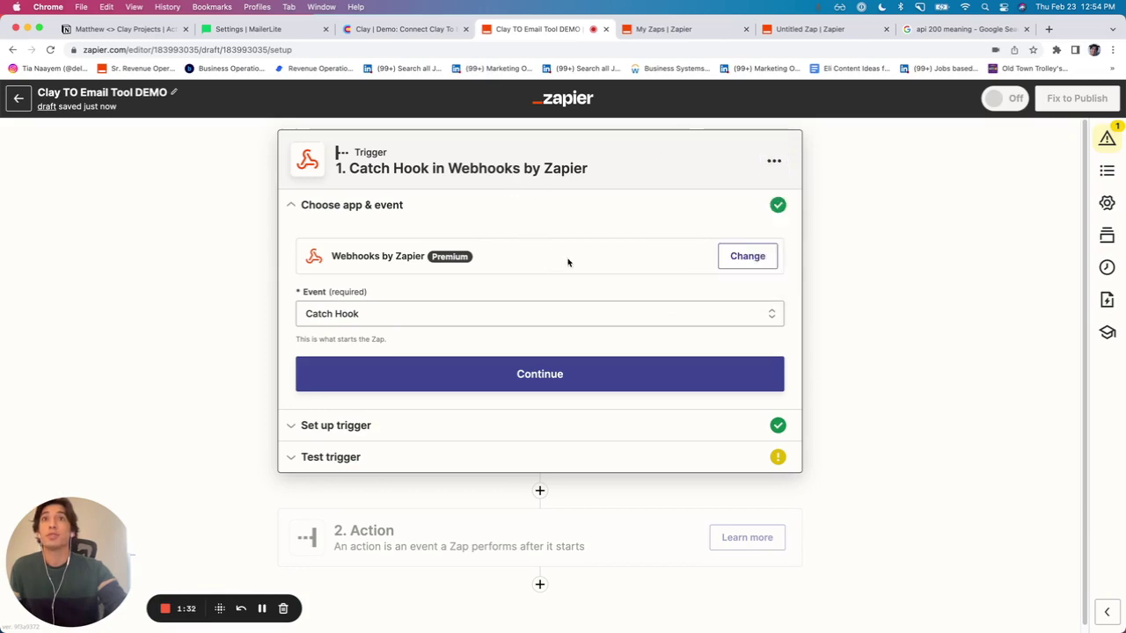
{"action": "left_click", "coordinate": [747, 256]}
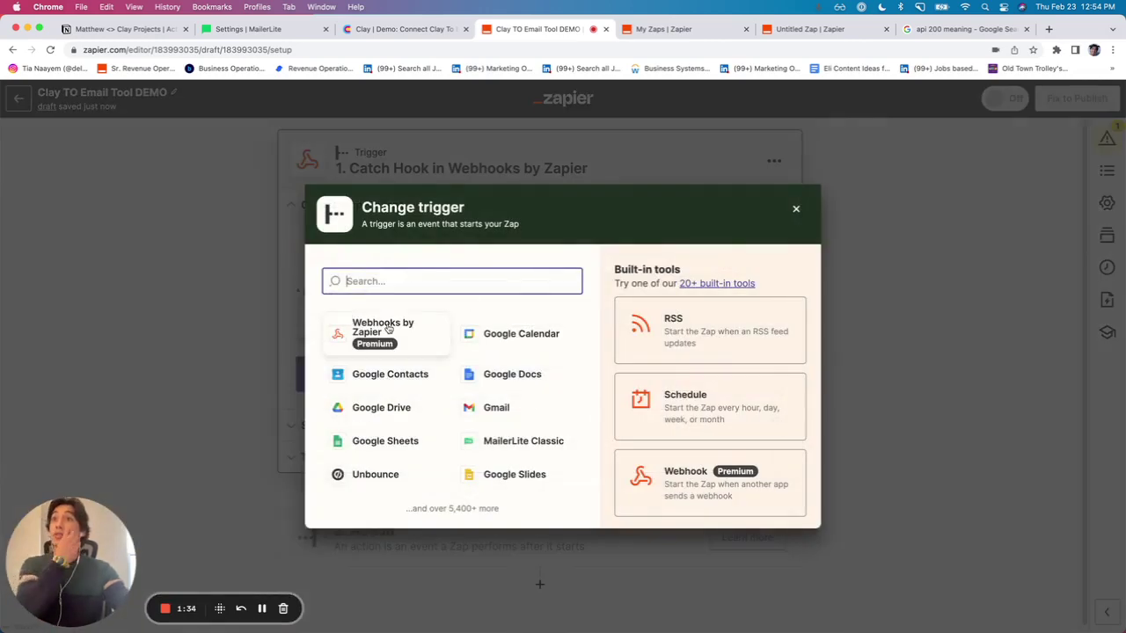
{"action": "left_click", "coordinate": [388, 328]}
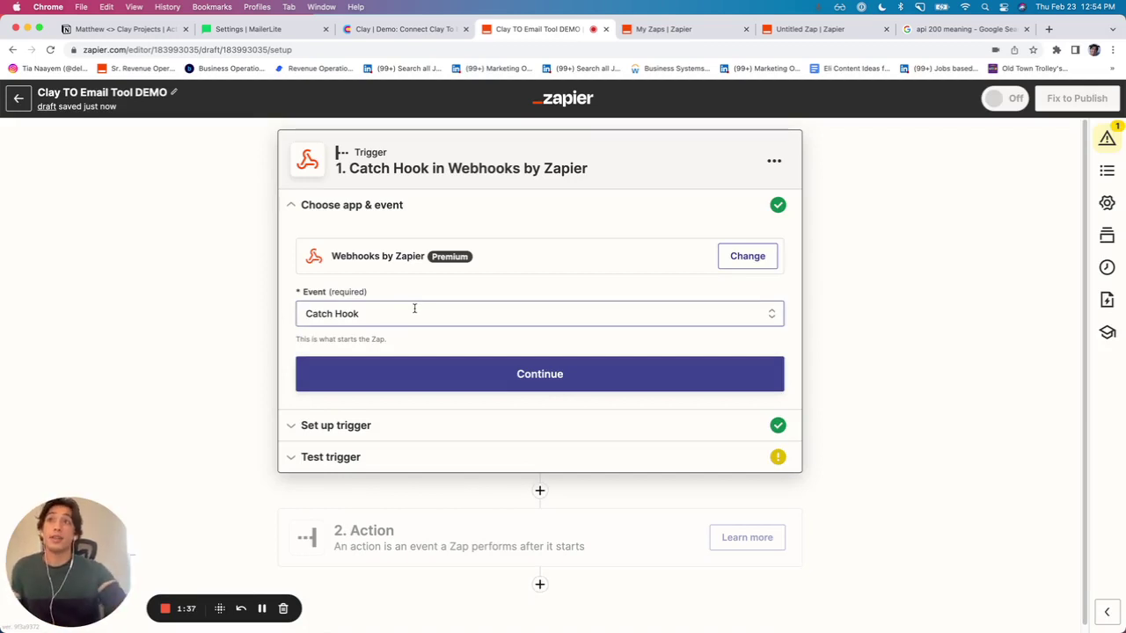
{"action": "left_click", "coordinate": [415, 309]}
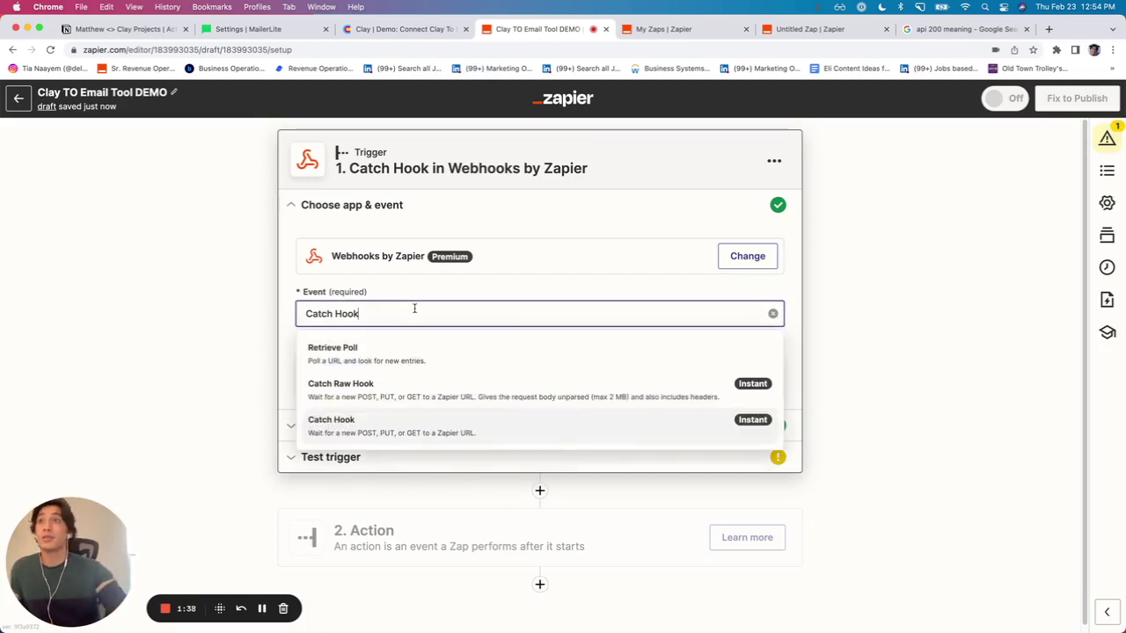
{"action": "left_click", "coordinate": [372, 431]}
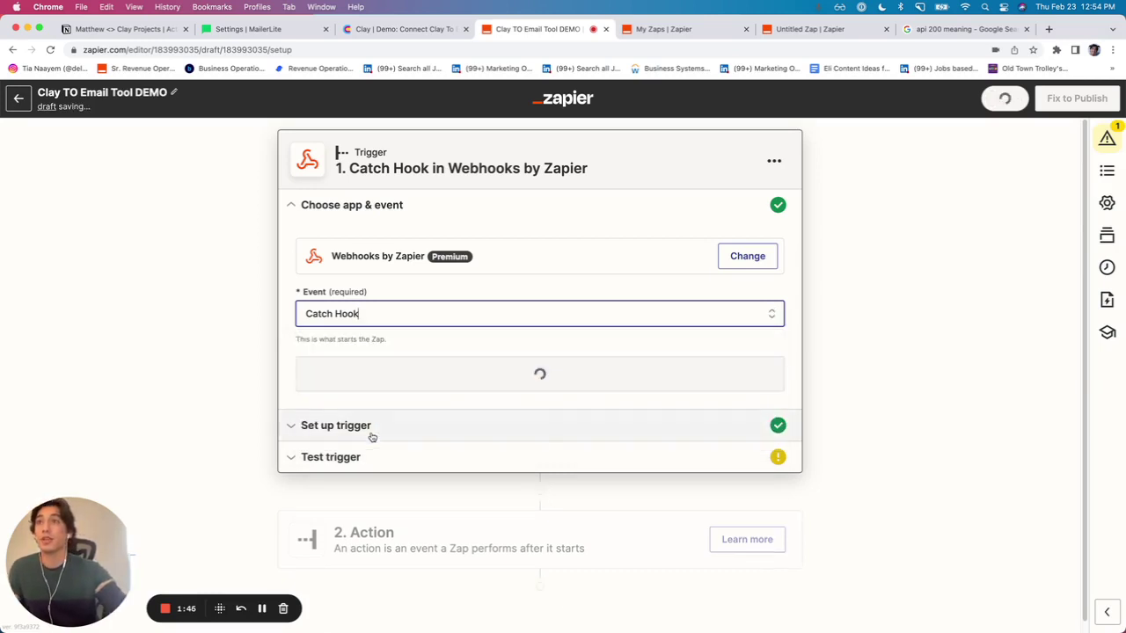
{"action": "left_click", "coordinate": [438, 384]}
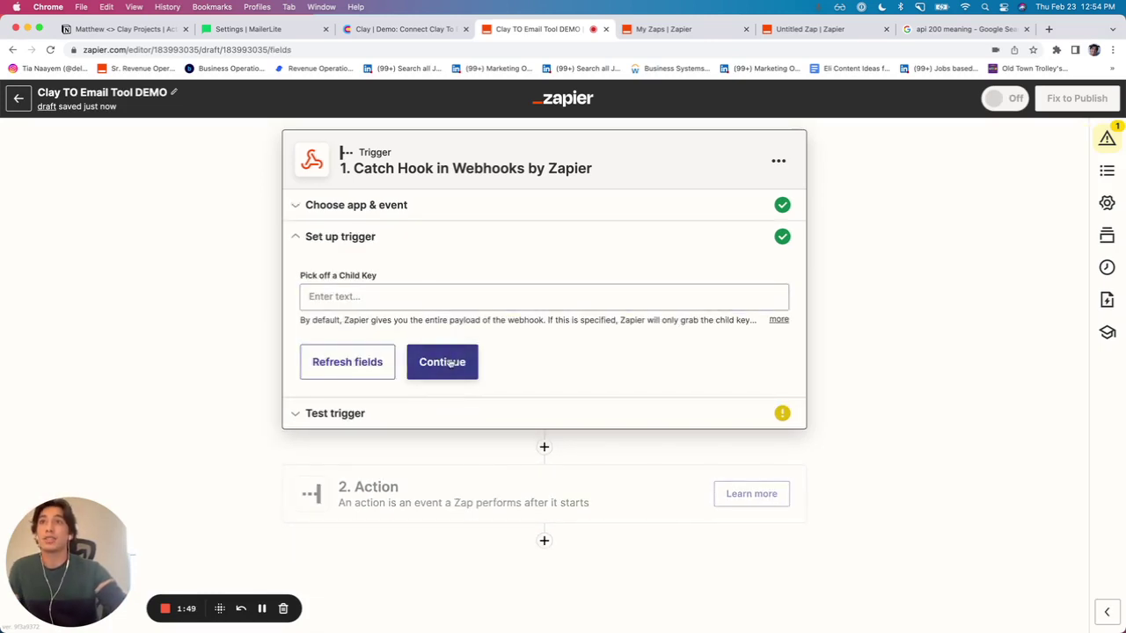
{"action": "left_click", "coordinate": [442, 362]}
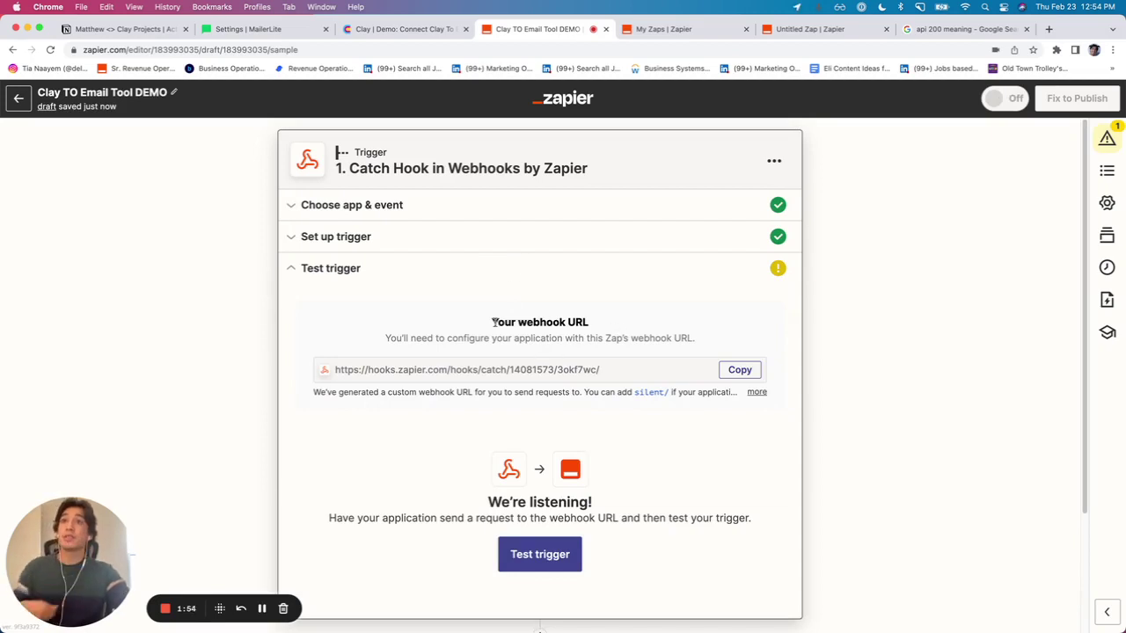
Copy the Zapier webhook URL to the clipboard and return to Clay's HTTP API setup
{"action": "left_click_drag", "start_coordinate": [492, 322], "coordinate": [637, 380]}
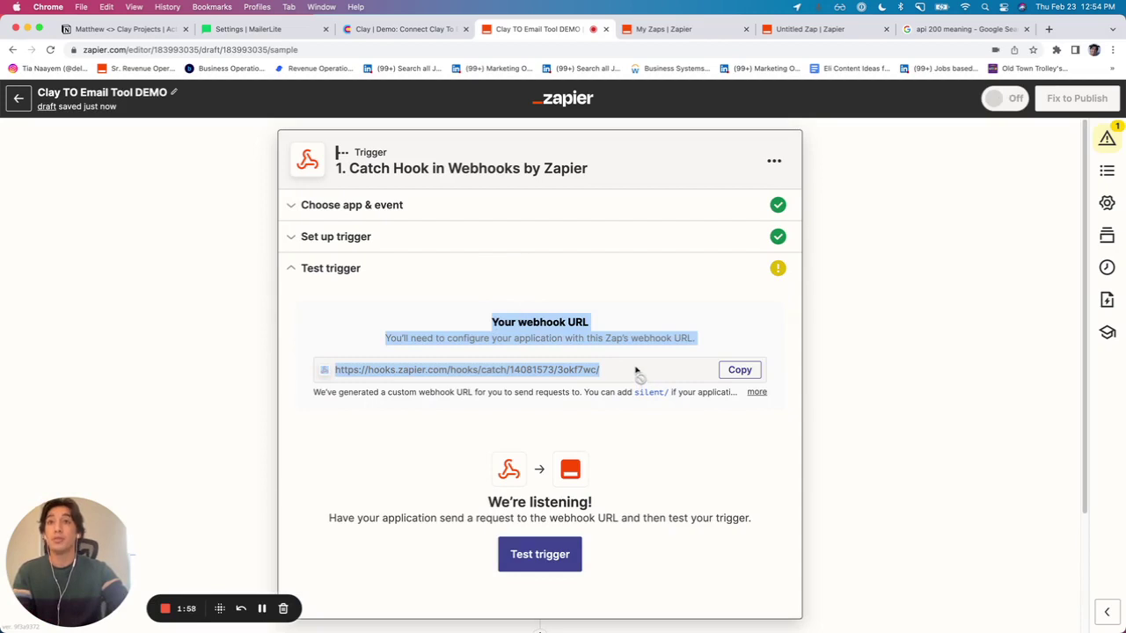
{"action": "left_click", "coordinate": [897, 379]}
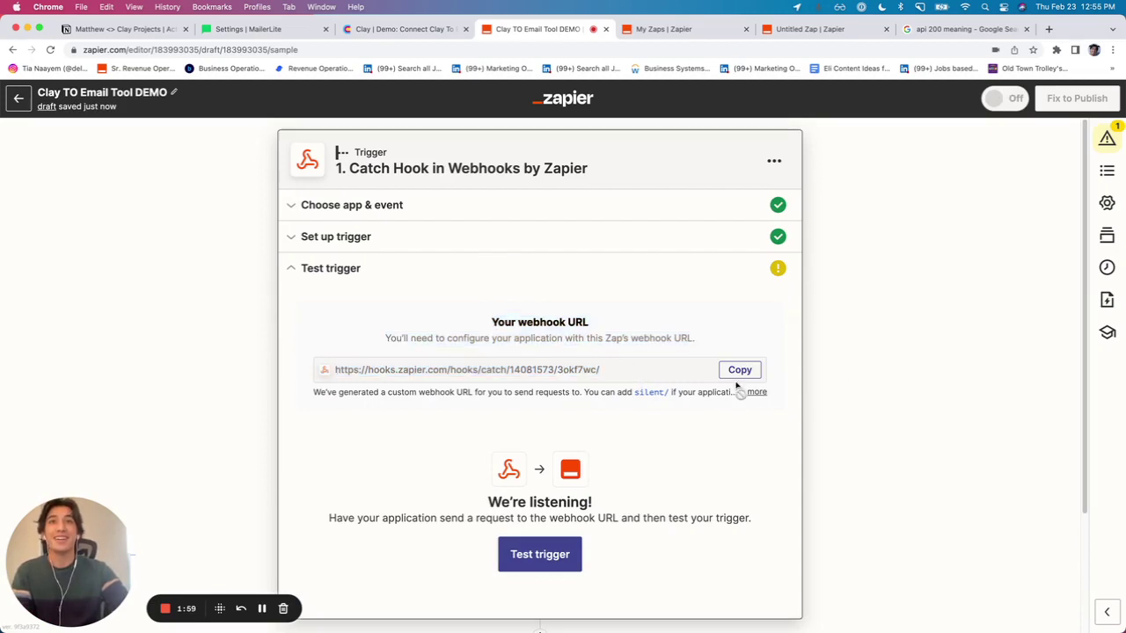
{"action": "left_click", "coordinate": [736, 372]}
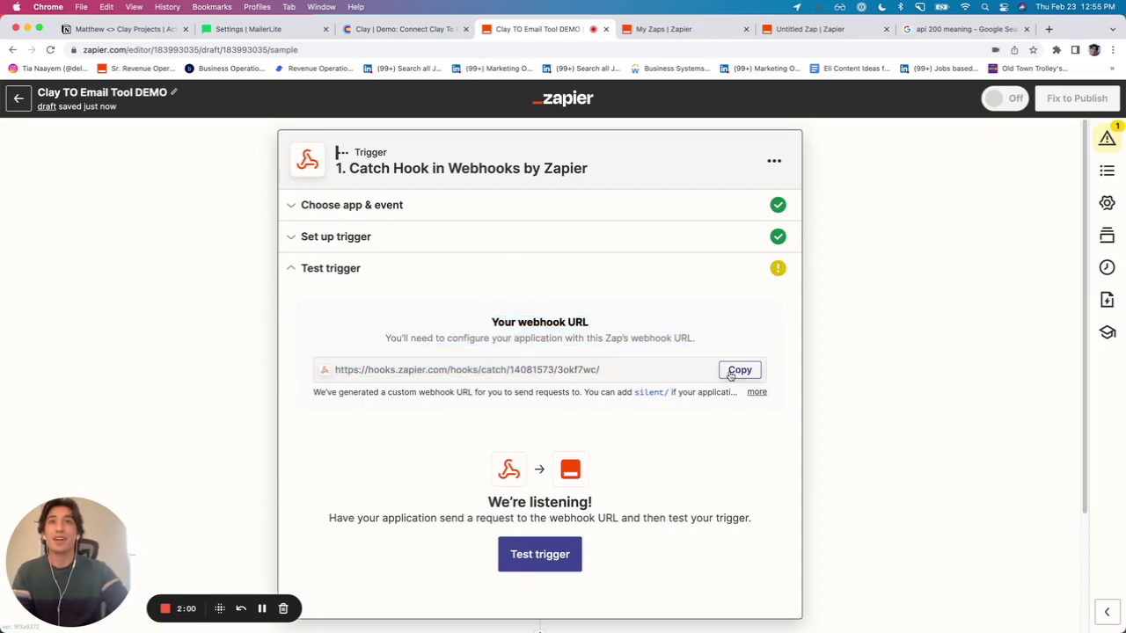
{"action": "left_click", "coordinate": [429, 31]}
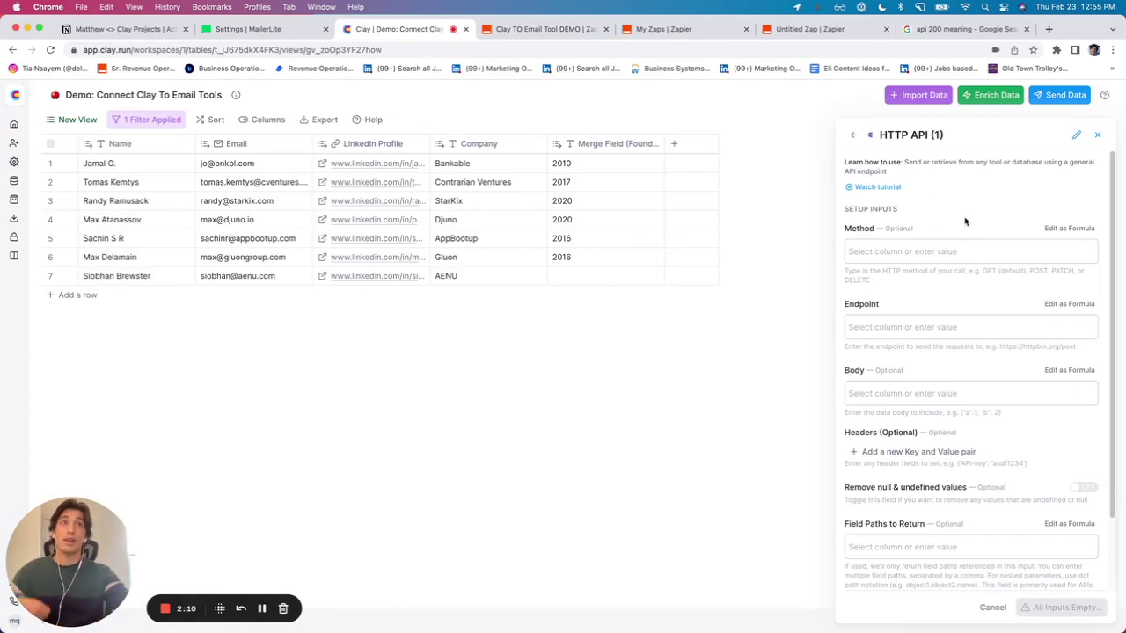
Set the HTTP API request Method to POST
{"action": "left_click", "coordinate": [1015, 254]}
{"action": "type", "text": "POS"}
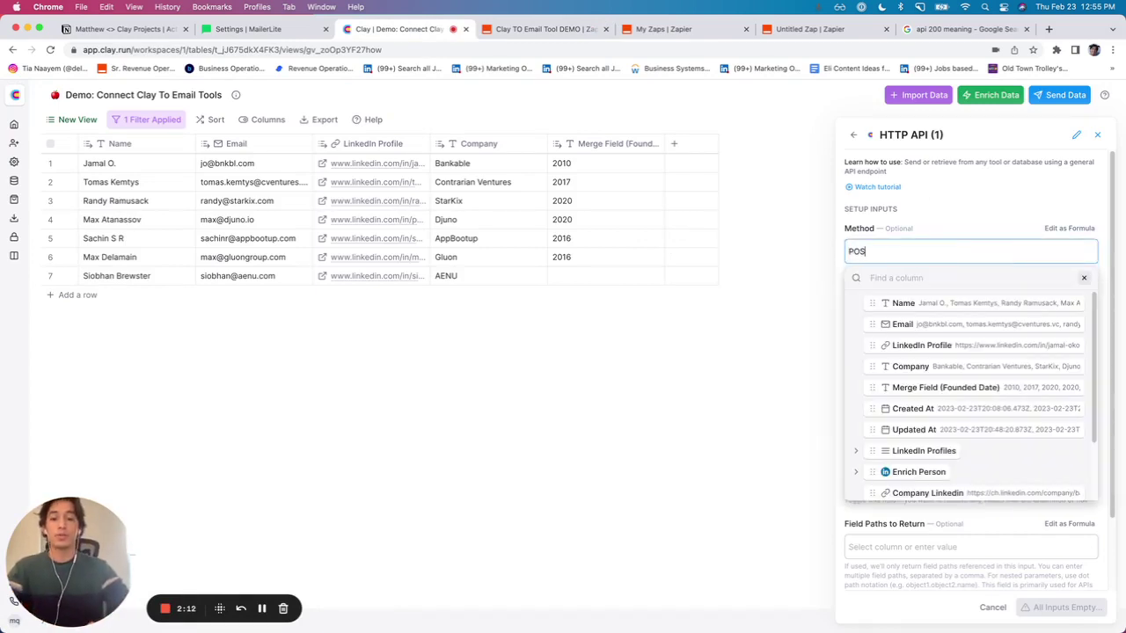
{"action": "type", "text": "T"}
{"action": "left_click", "coordinate": [1012, 225]}
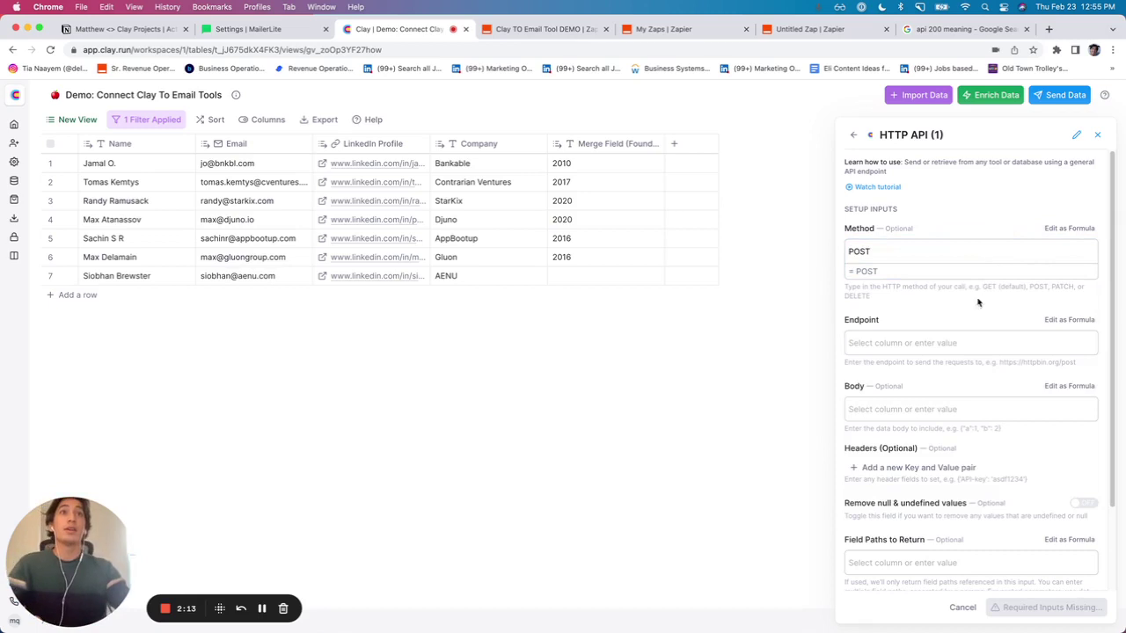
Paste the Zapier webhook URL into the HTTP API Endpoint field
{"action": "left_click", "coordinate": [948, 342]}
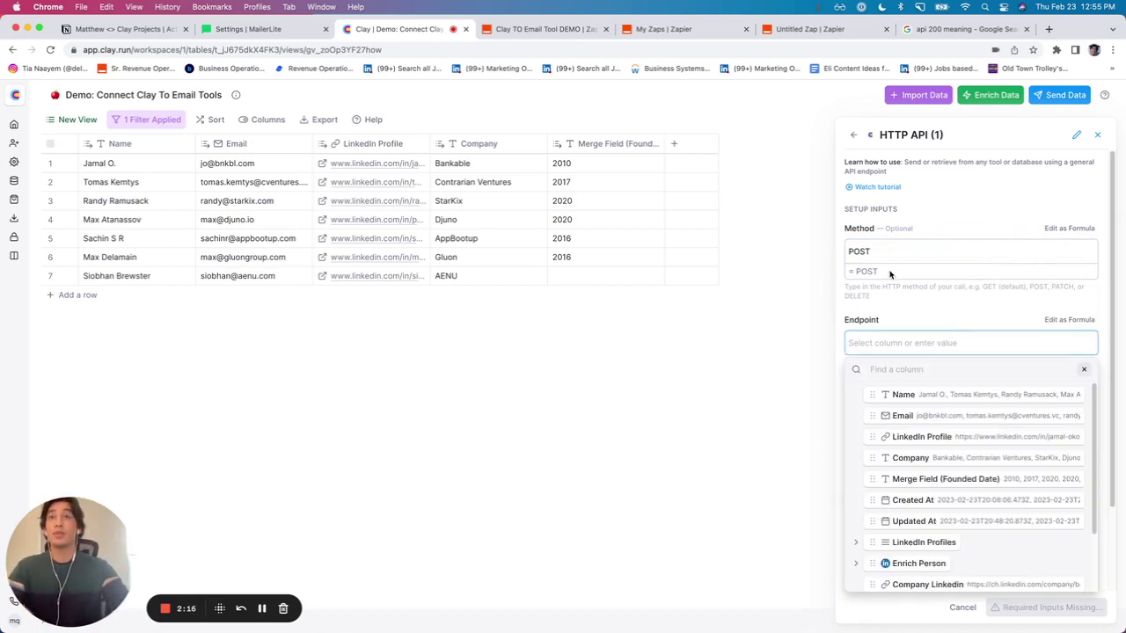
{"action": "key", "text": "super+v"}
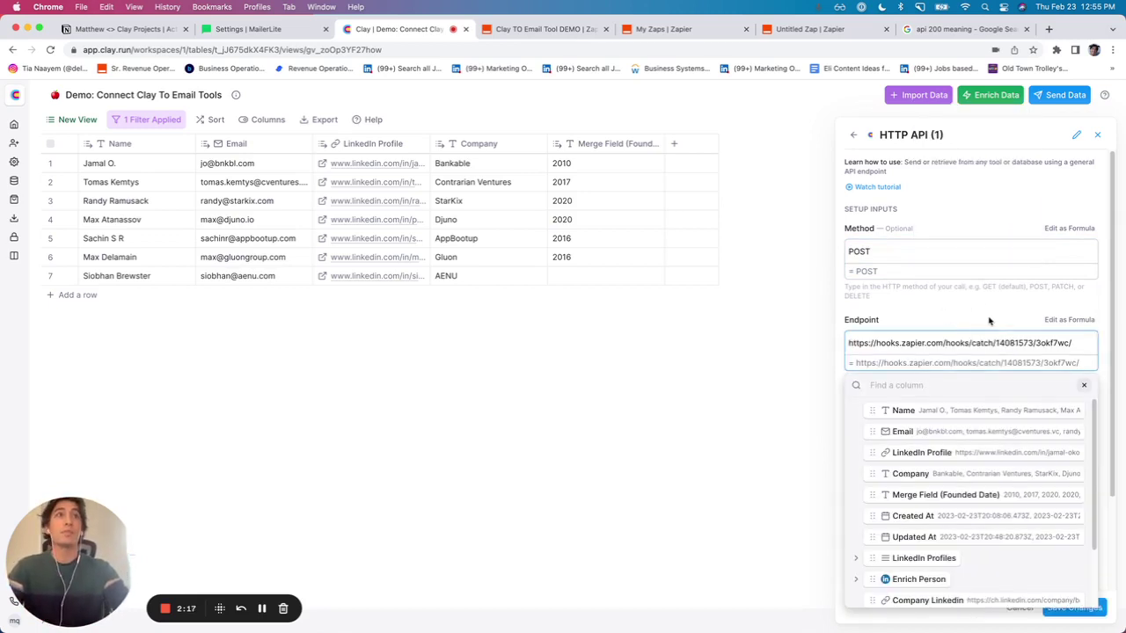
{"action": "left_click", "coordinate": [957, 281]}
{"action": "left_click", "coordinate": [552, 31]}
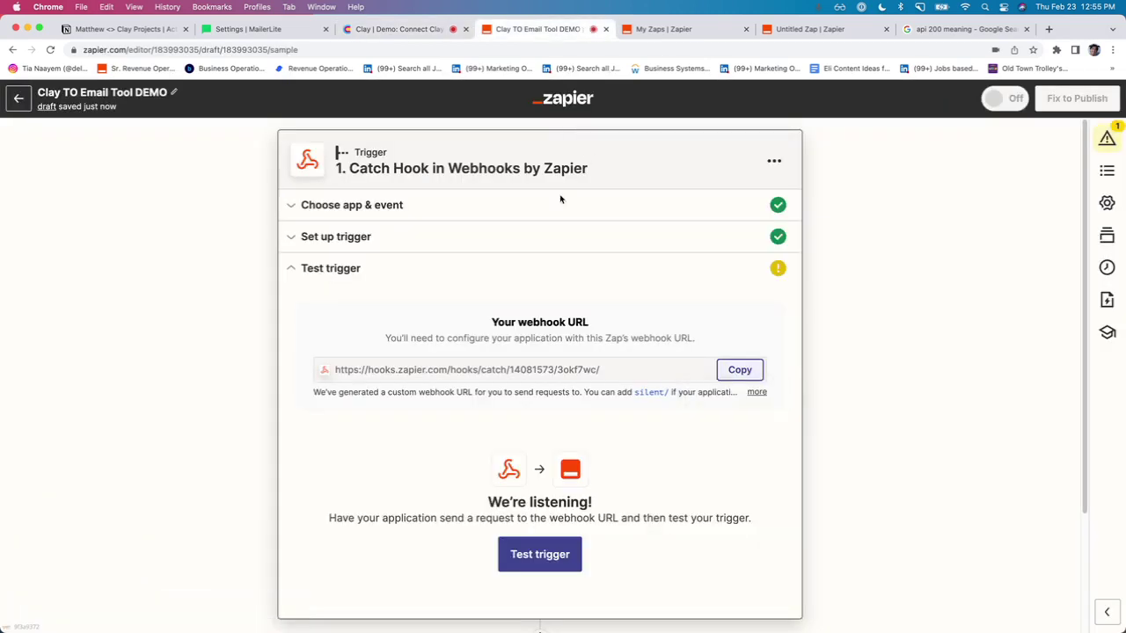
{"action": "left_click", "coordinate": [525, 362]}
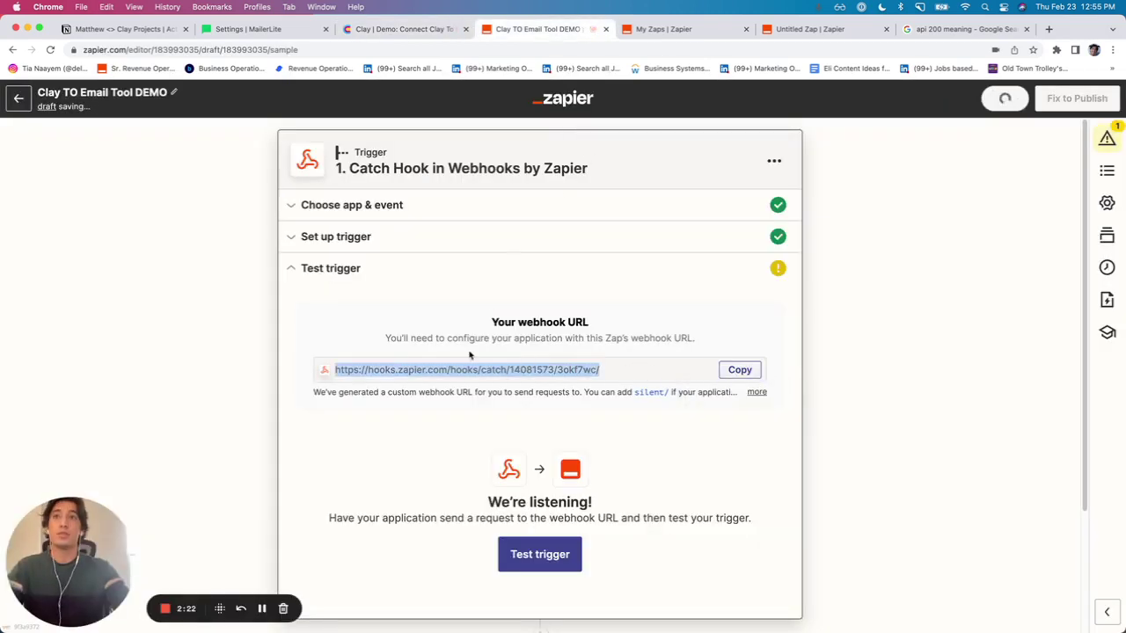
{"action": "left_click", "coordinate": [410, 29]}
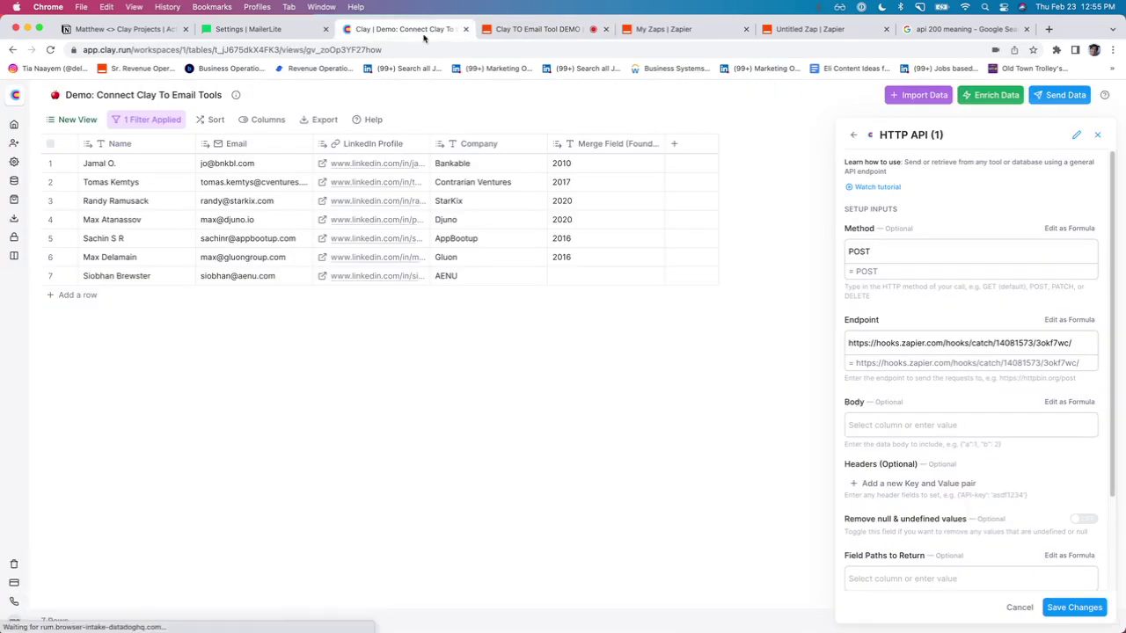
Build the JSON request body mapping "Name" and "Email" to the Name and Email columns
{"action": "scroll", "coordinate": [925, 378], "scroll_direction": "down", "scroll_amount": 1}
{"action": "left_click", "coordinate": [915, 398]}
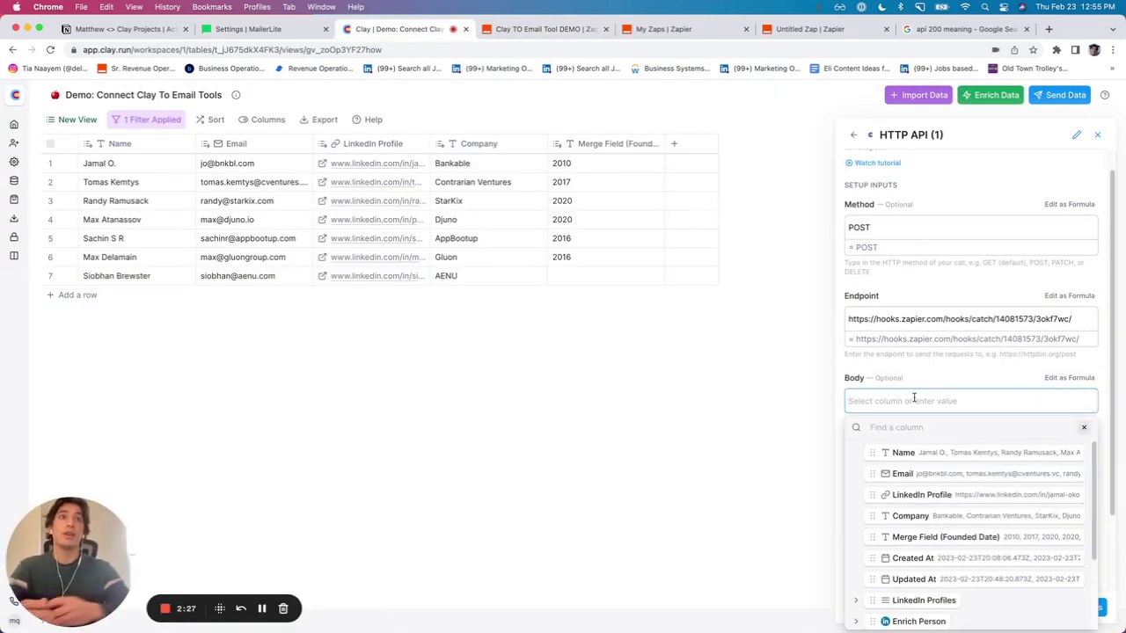
{"action": "left_click", "coordinate": [1081, 428]}
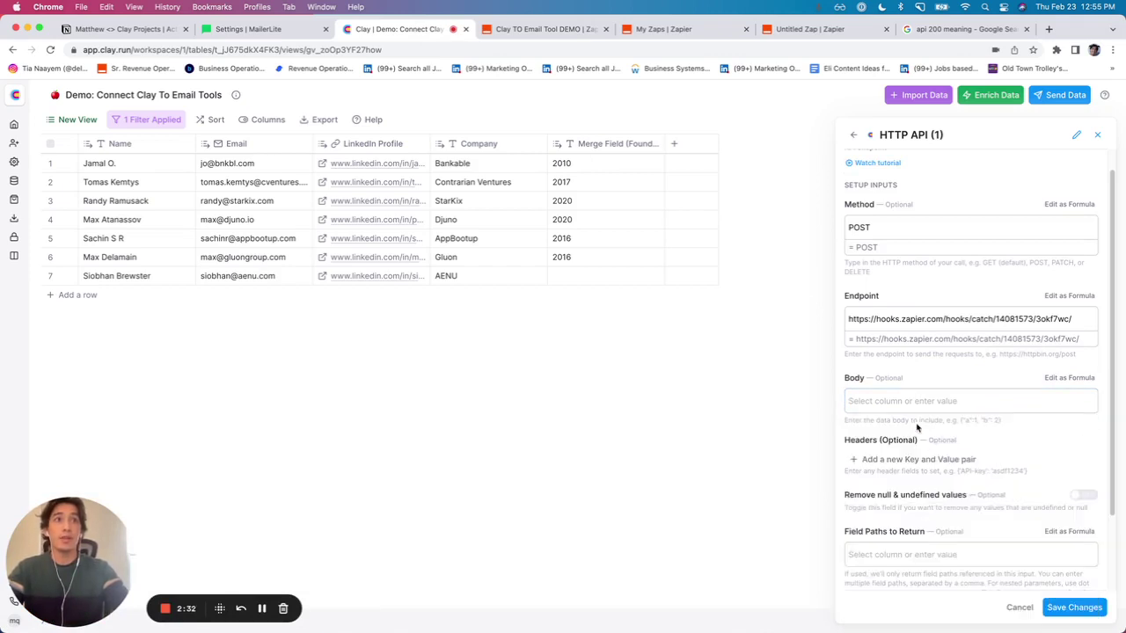
{"action": "left_click_drag", "start_coordinate": [916, 420], "coordinate": [983, 420]}
{"action": "left_click", "coordinate": [928, 397]}
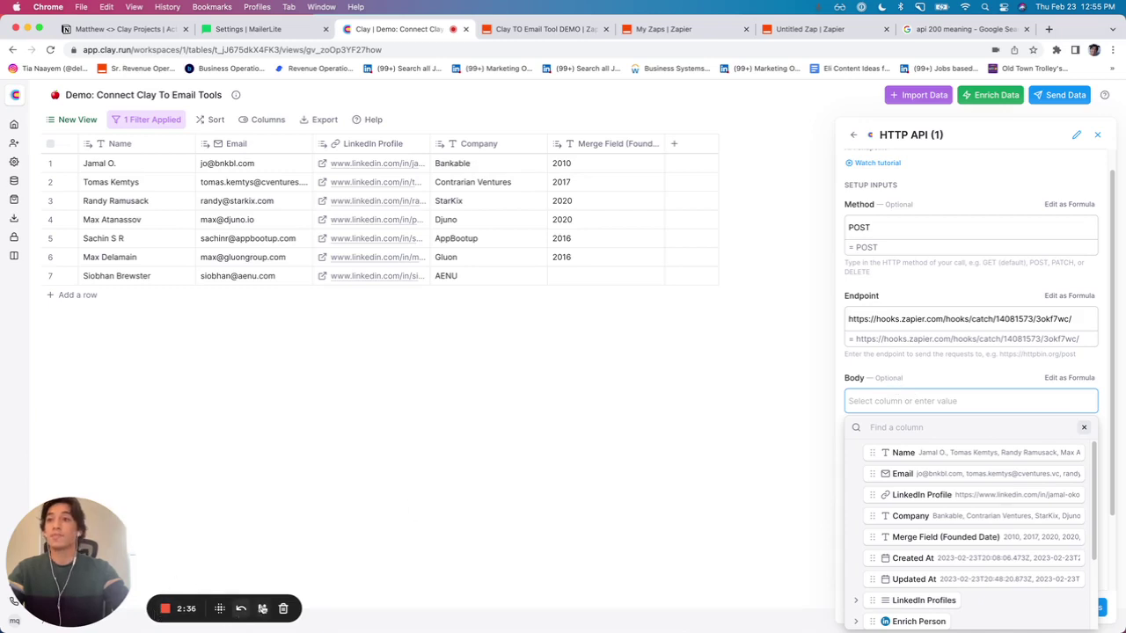
{"action": "left_click", "coordinate": [261, 608]}
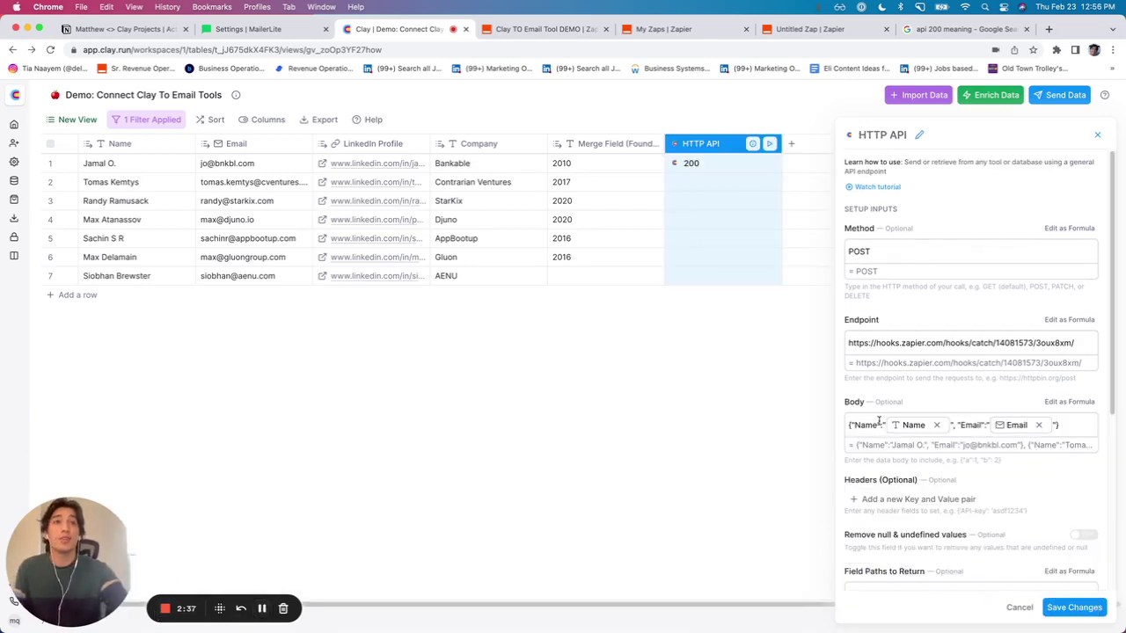
{"action": "left_click_drag", "start_coordinate": [849, 425], "coordinate": [1070, 438]}
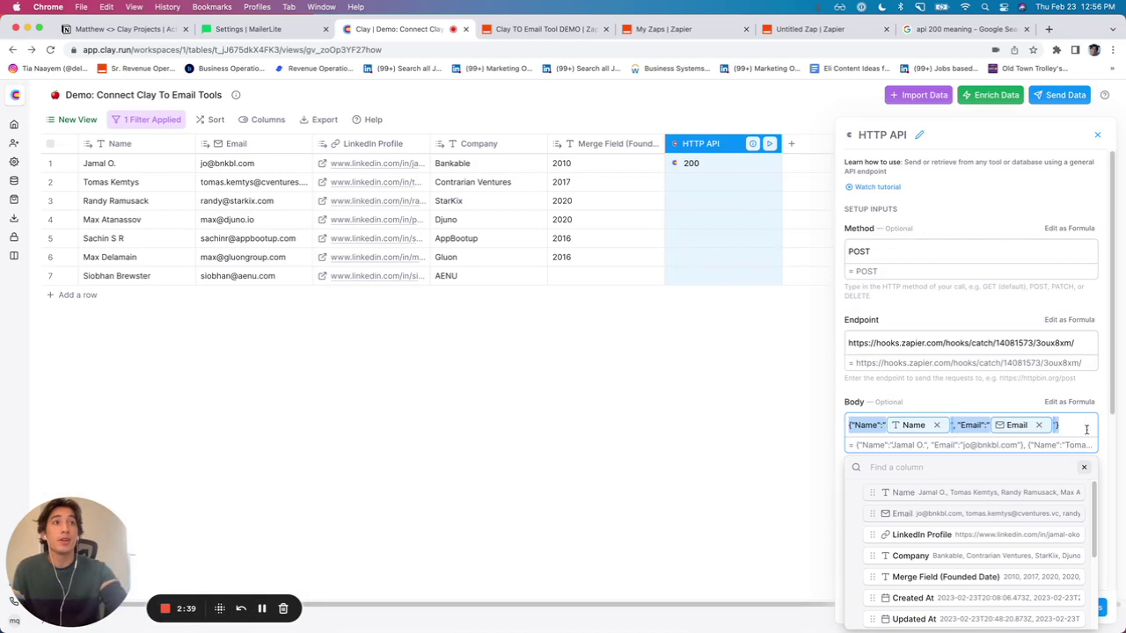
{"action": "left_click", "coordinate": [1087, 429]}
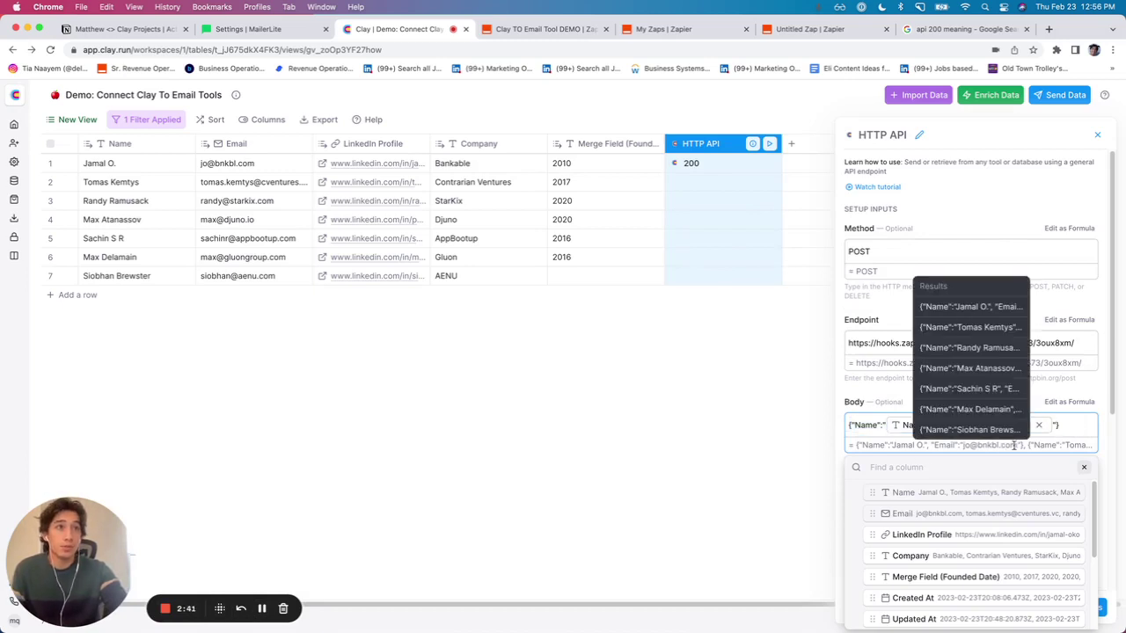
{"action": "left_click_drag", "start_coordinate": [1023, 445], "coordinate": [853, 444]}
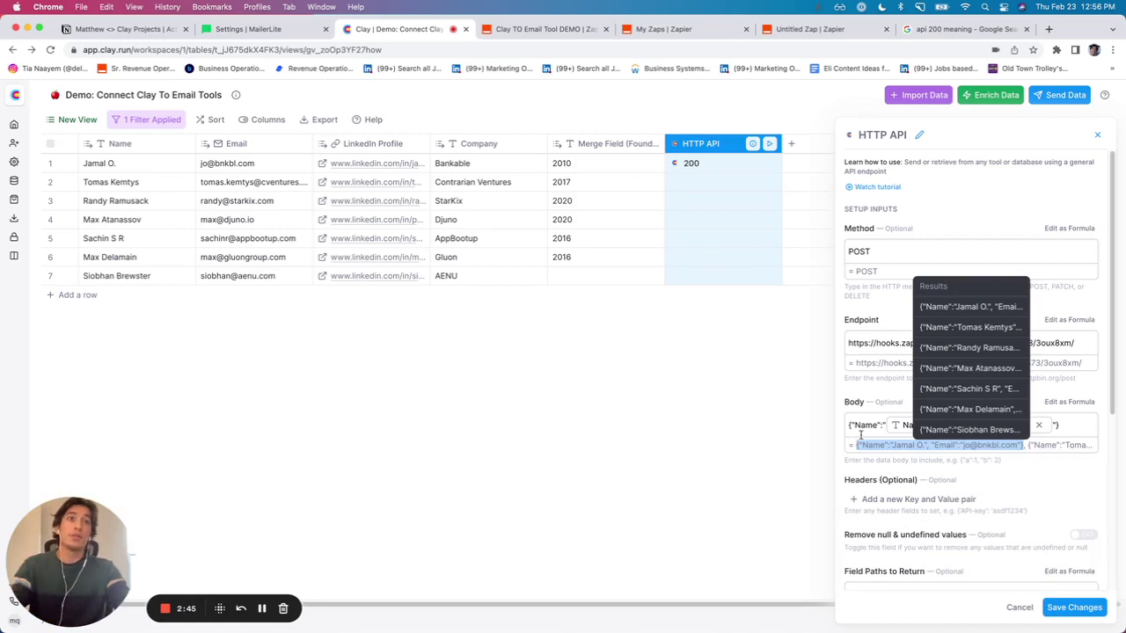
{"action": "left_click", "coordinate": [865, 396]}
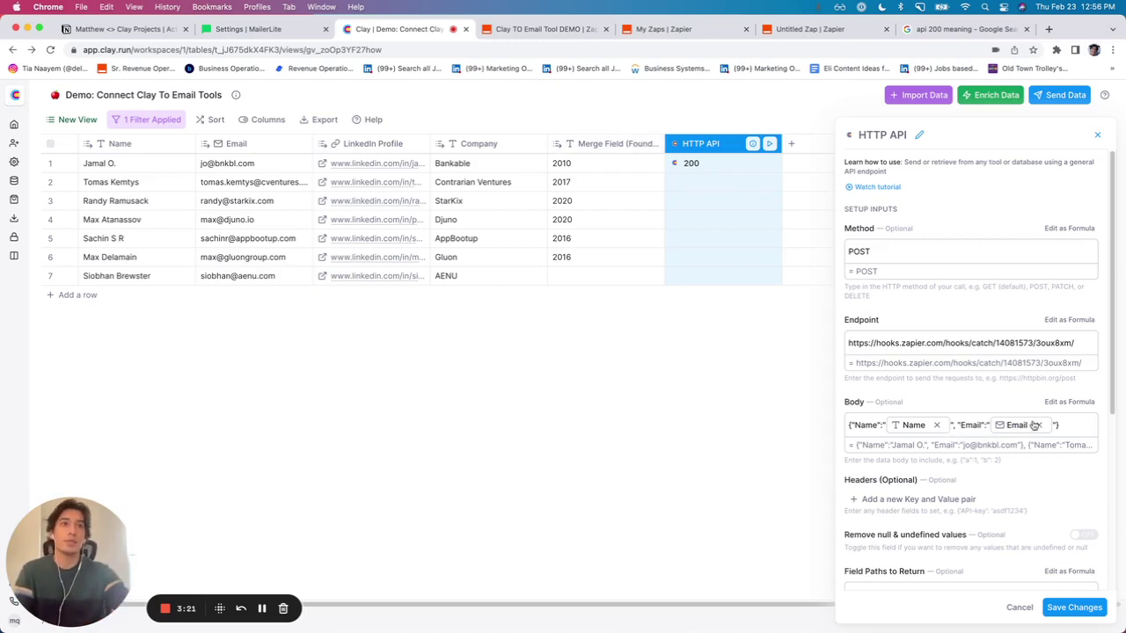
{"action": "scroll", "coordinate": [1027, 425], "scroll_direction": "down", "scroll_amount": 2}
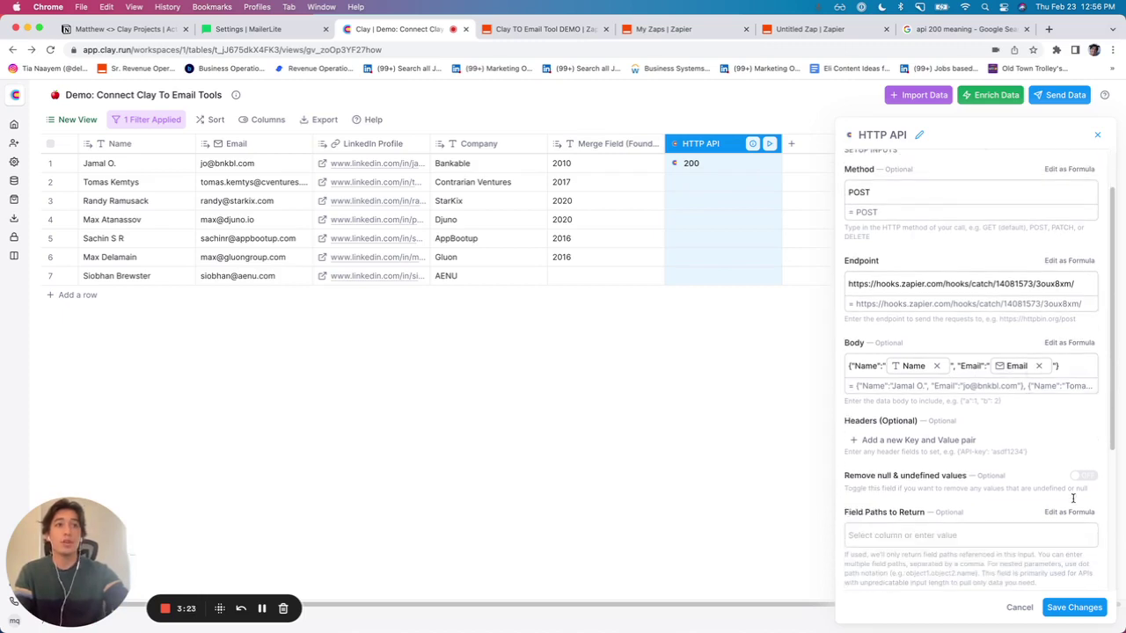
Re-run the HTTP API call for the first row of the table
{"action": "left_click", "coordinate": [567, 32]}
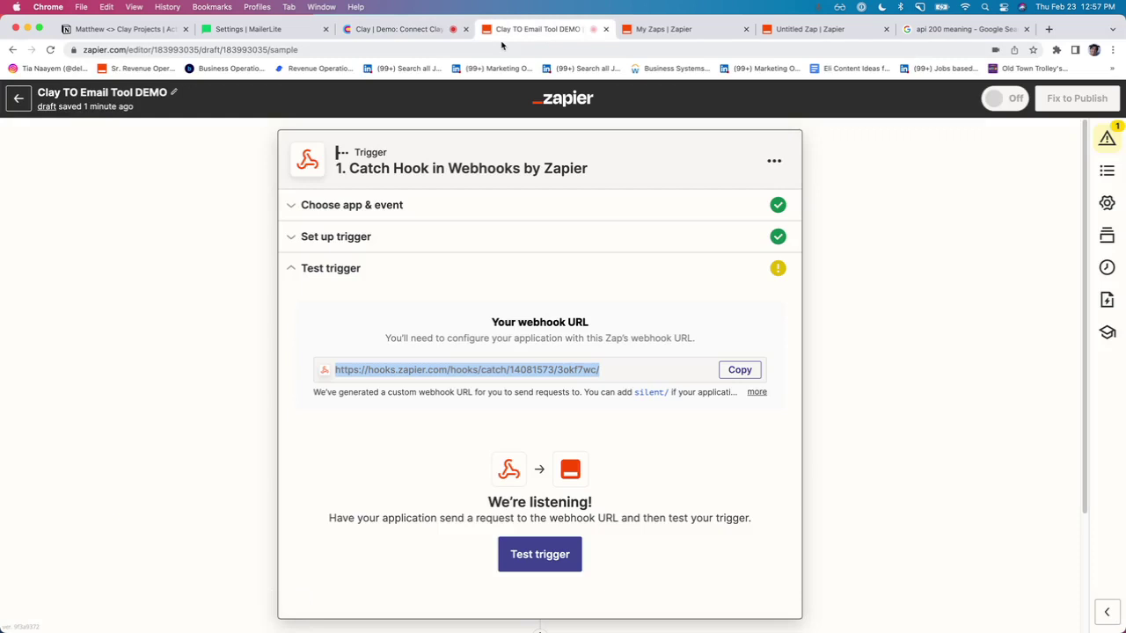
{"action": "left_click", "coordinate": [424, 32]}
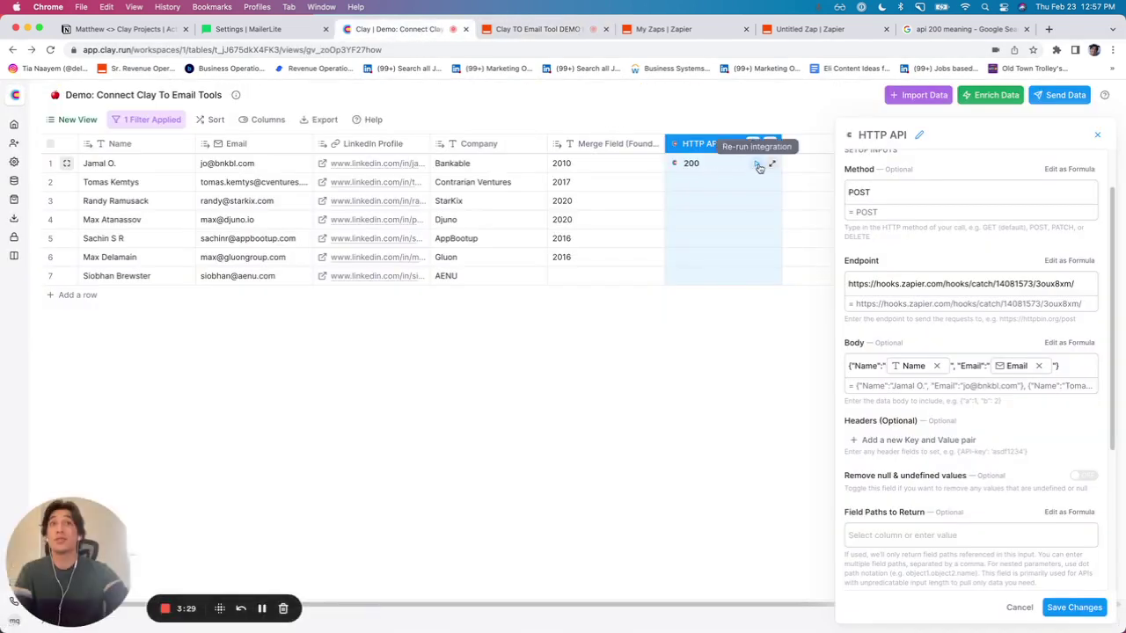
{"action": "left_click", "coordinate": [757, 165]}
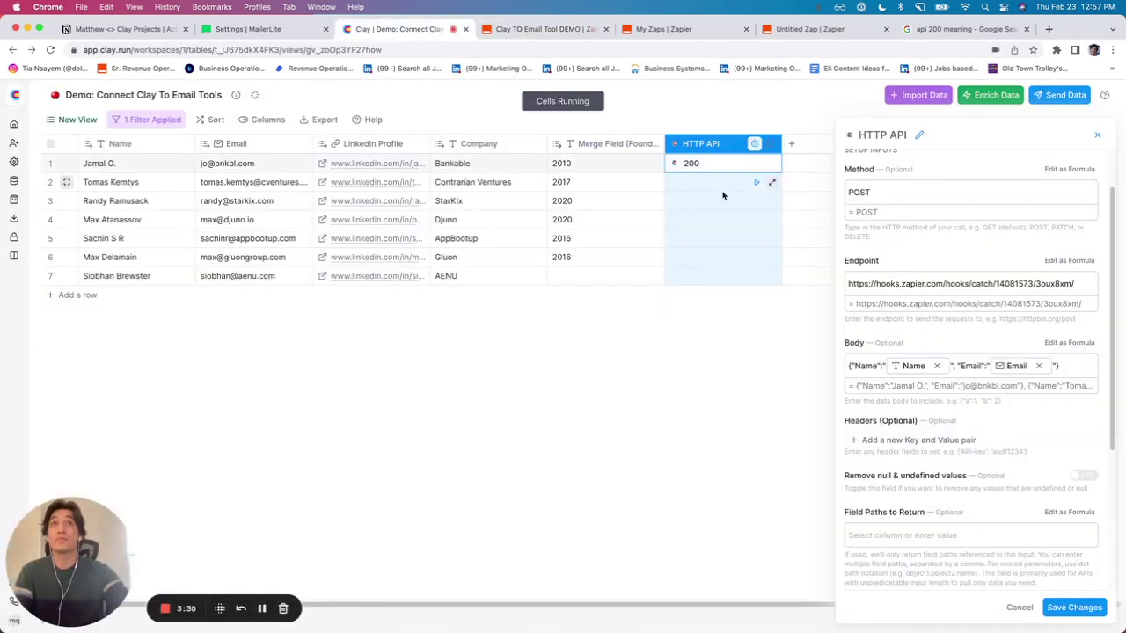
Test the Catch Hook trigger to capture the Name/Email request and continue to the action
{"action": "left_click", "coordinate": [528, 32]}
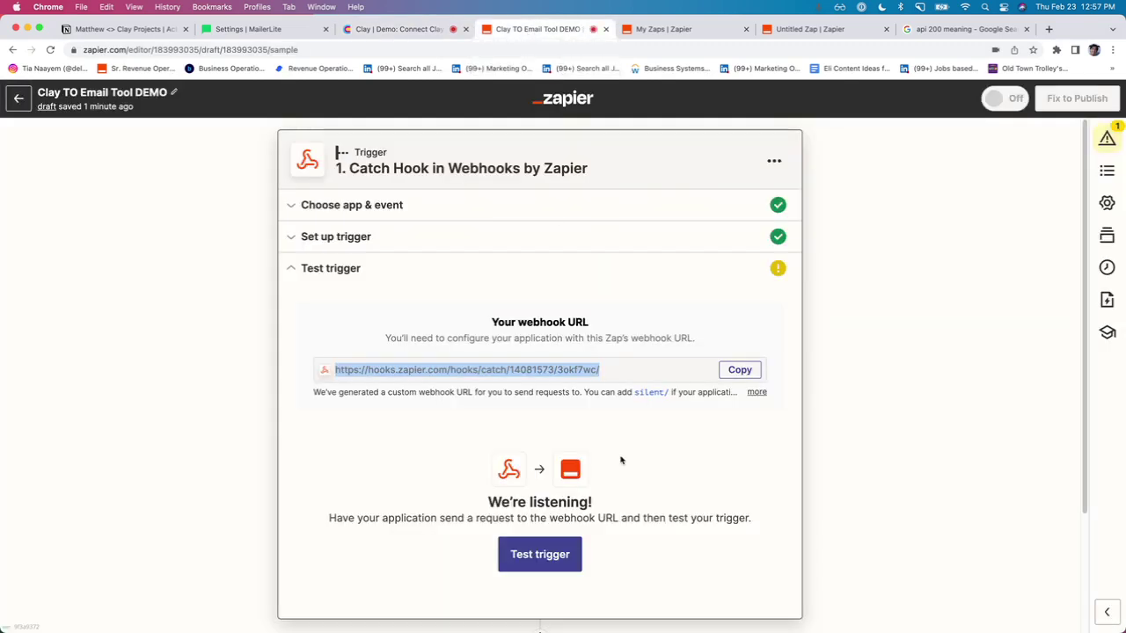
{"action": "left_click", "coordinate": [556, 556]}
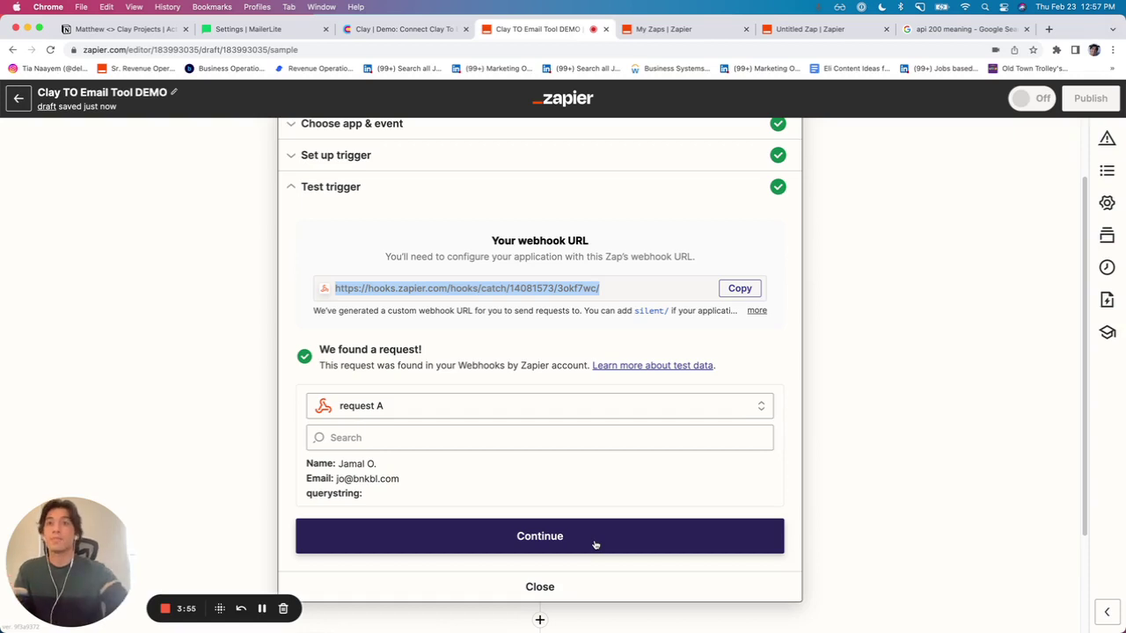
{"action": "left_click", "coordinate": [595, 546]}
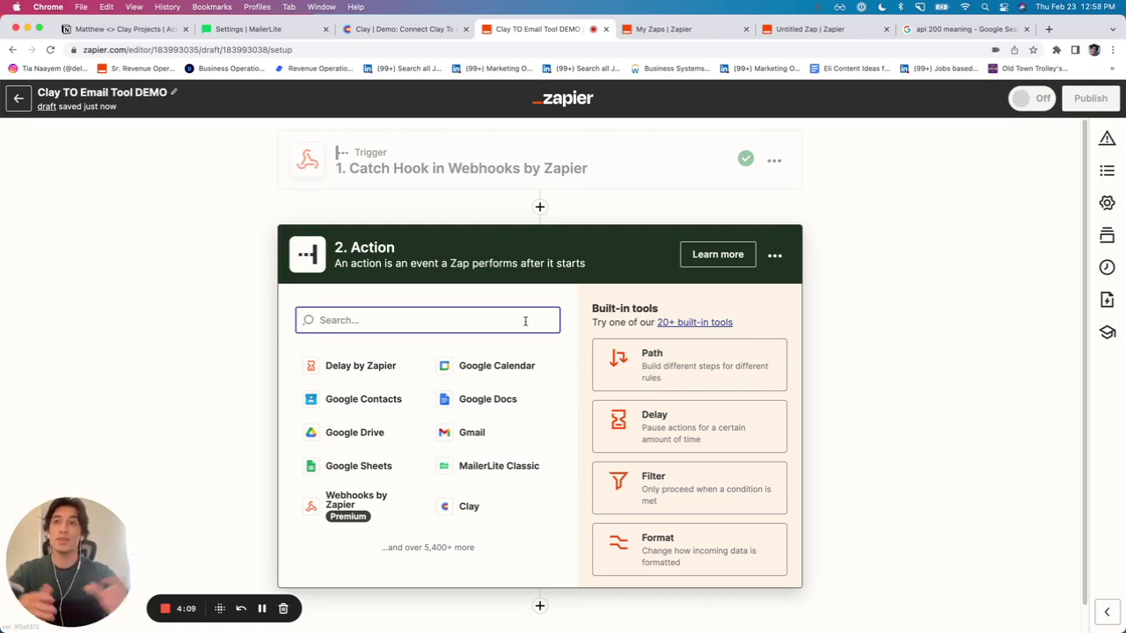
Choose MailerLite Classic's Create/Update Subscriber event and select the connected MailerLite Classic account
{"action": "left_click", "coordinate": [499, 466]}
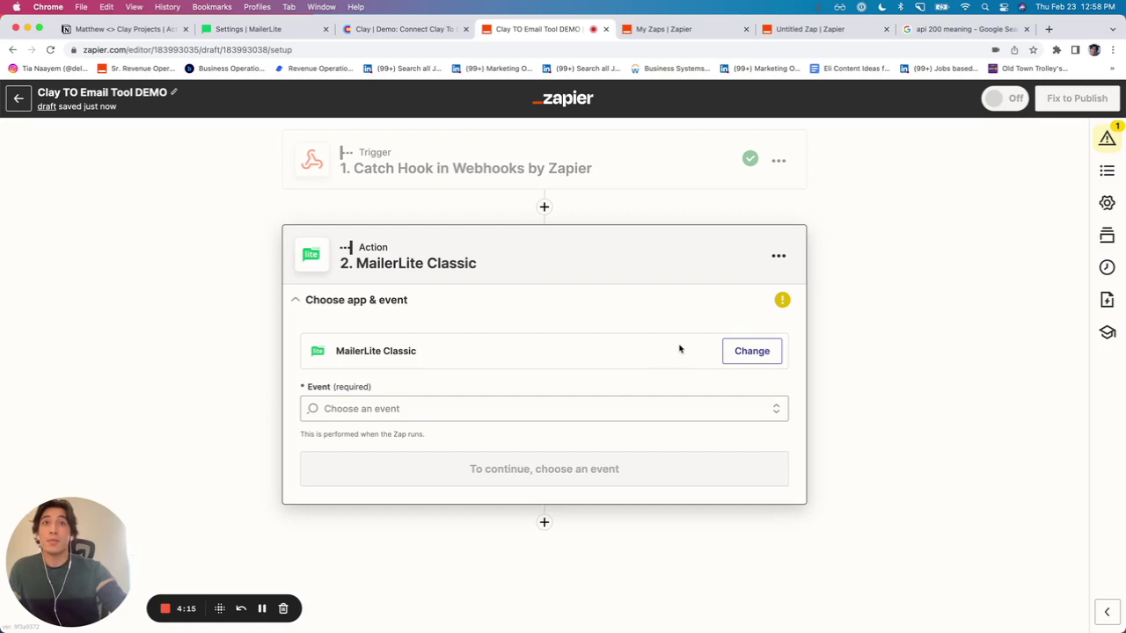
{"action": "left_click", "coordinate": [565, 410]}
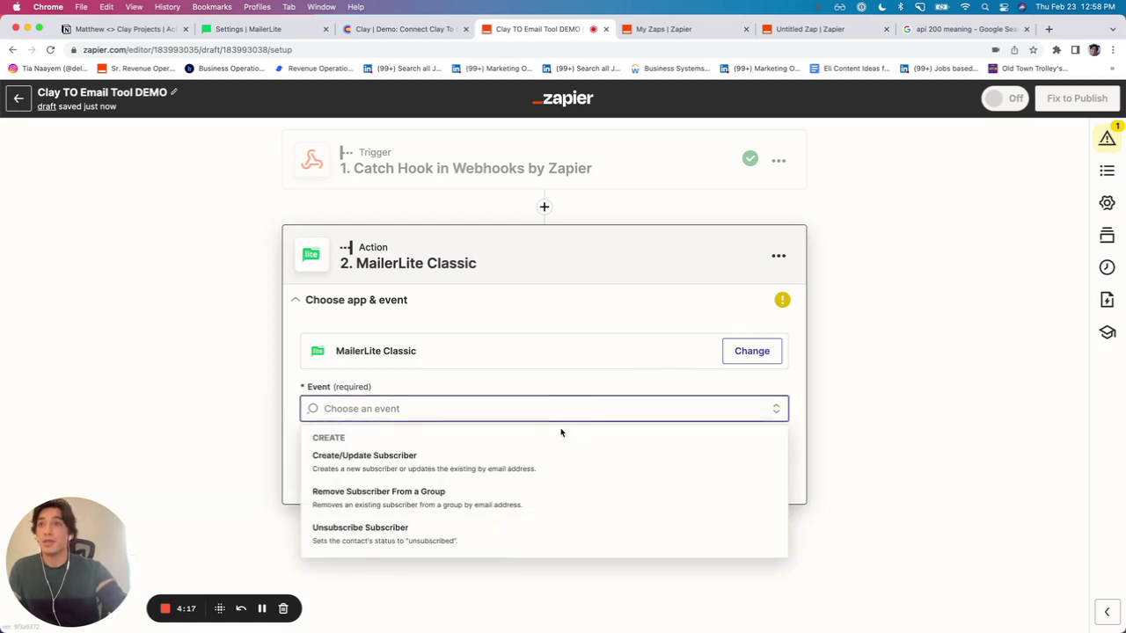
{"action": "left_click", "coordinate": [513, 461]}
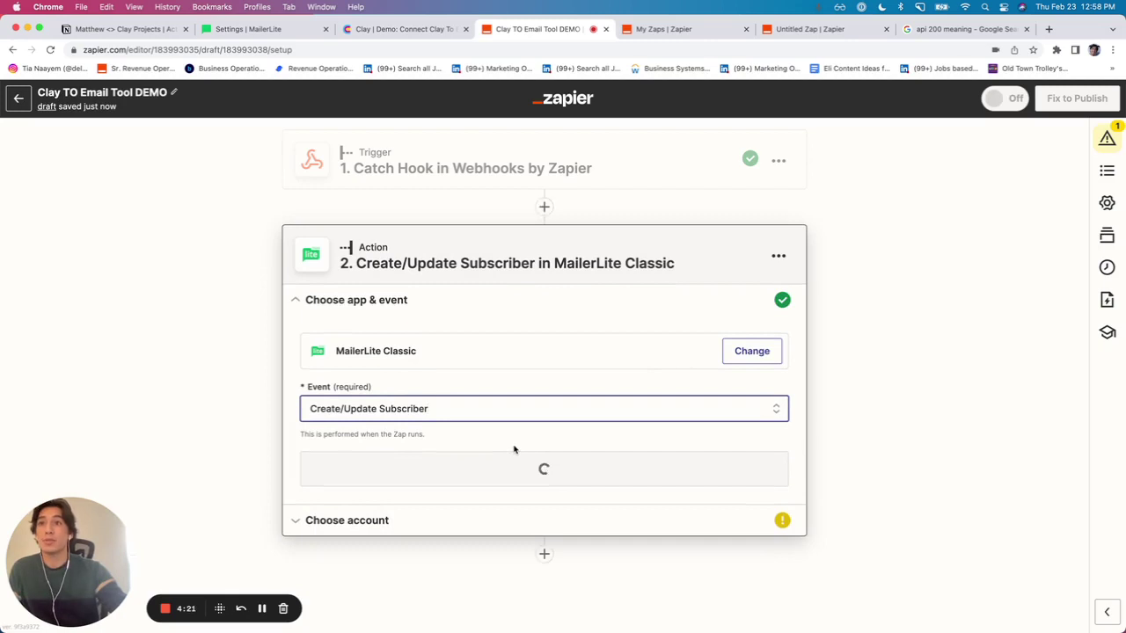
{"action": "left_click", "coordinate": [511, 467]}
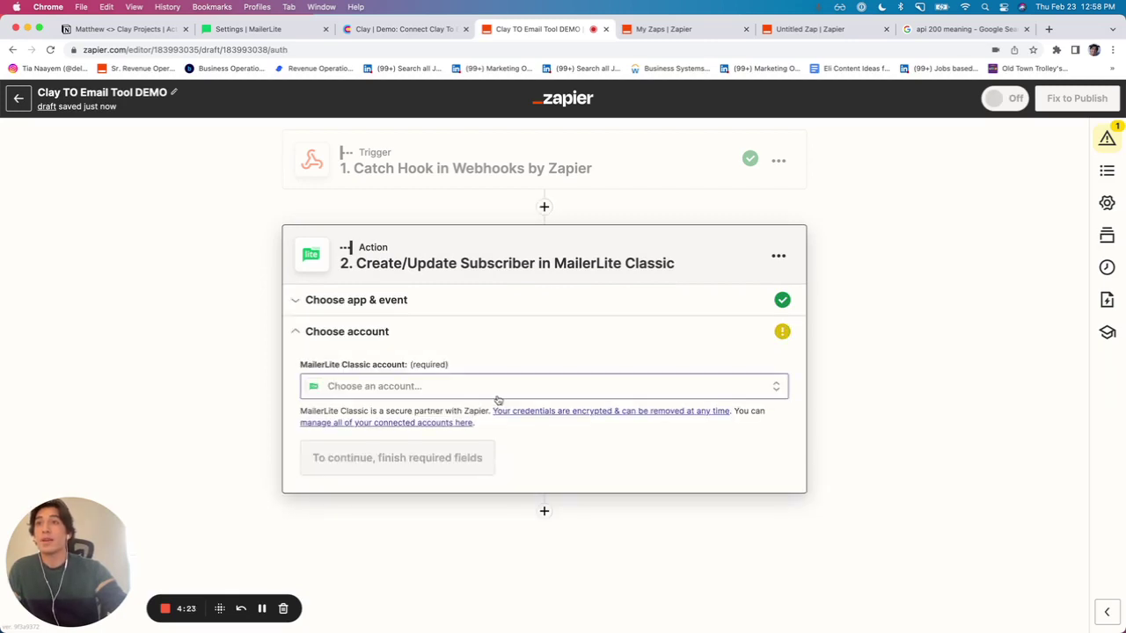
{"action": "left_click", "coordinate": [505, 391]}
{"action": "left_click", "coordinate": [490, 484]}
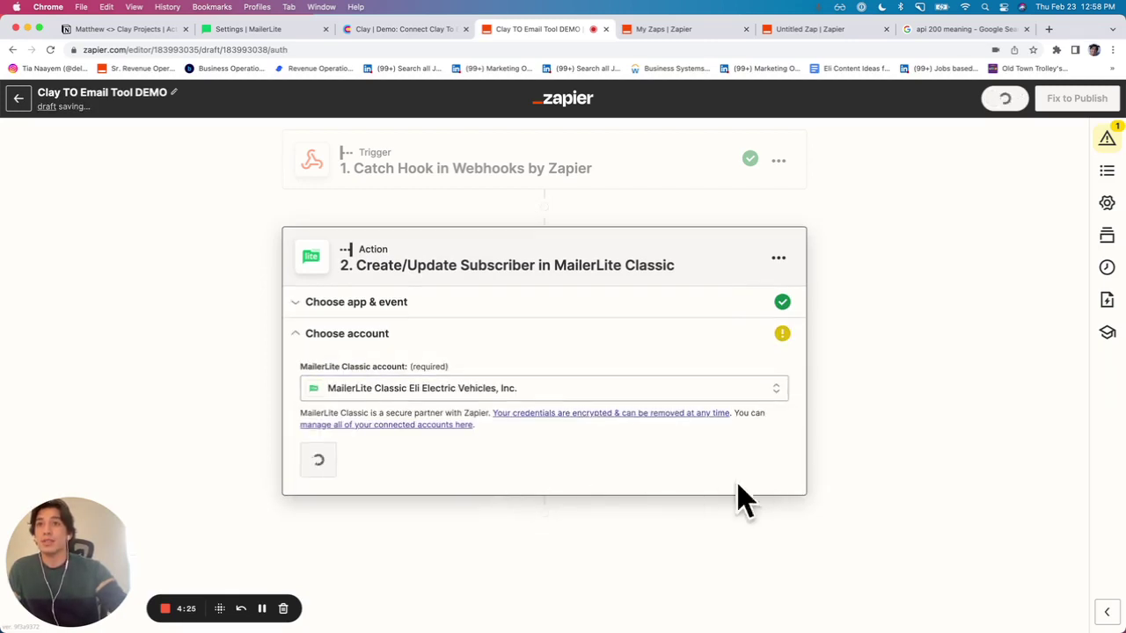
{"action": "left_click", "coordinate": [334, 458]}
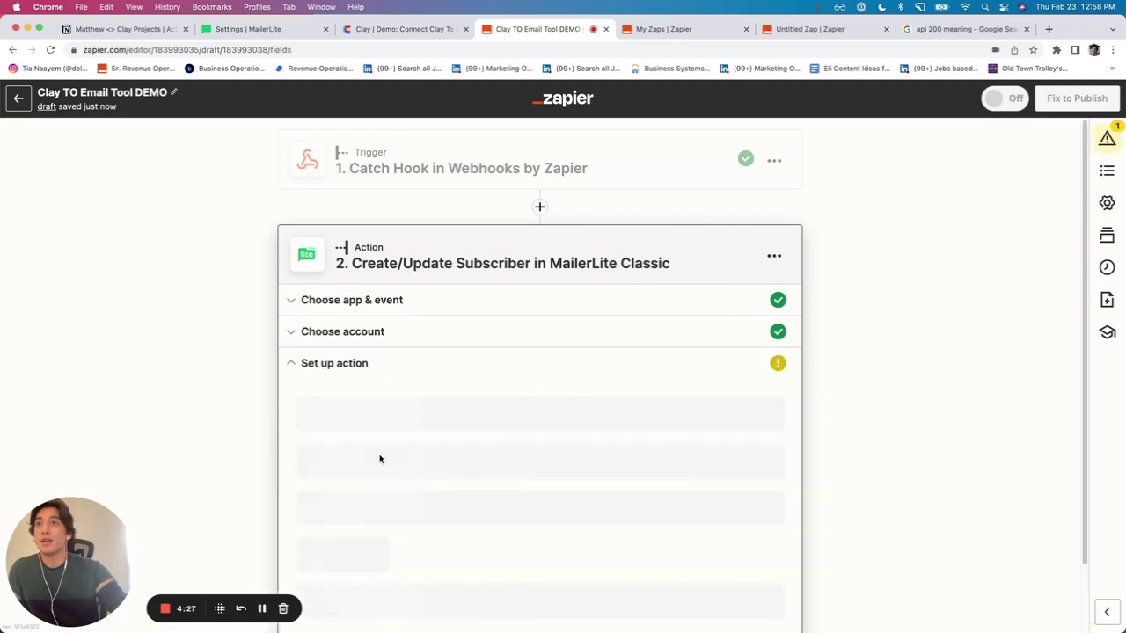
Set the Subscriber Group to Cold Leads
{"action": "scroll", "coordinate": [463, 389], "scroll_direction": "down", "scroll_amount": 2}
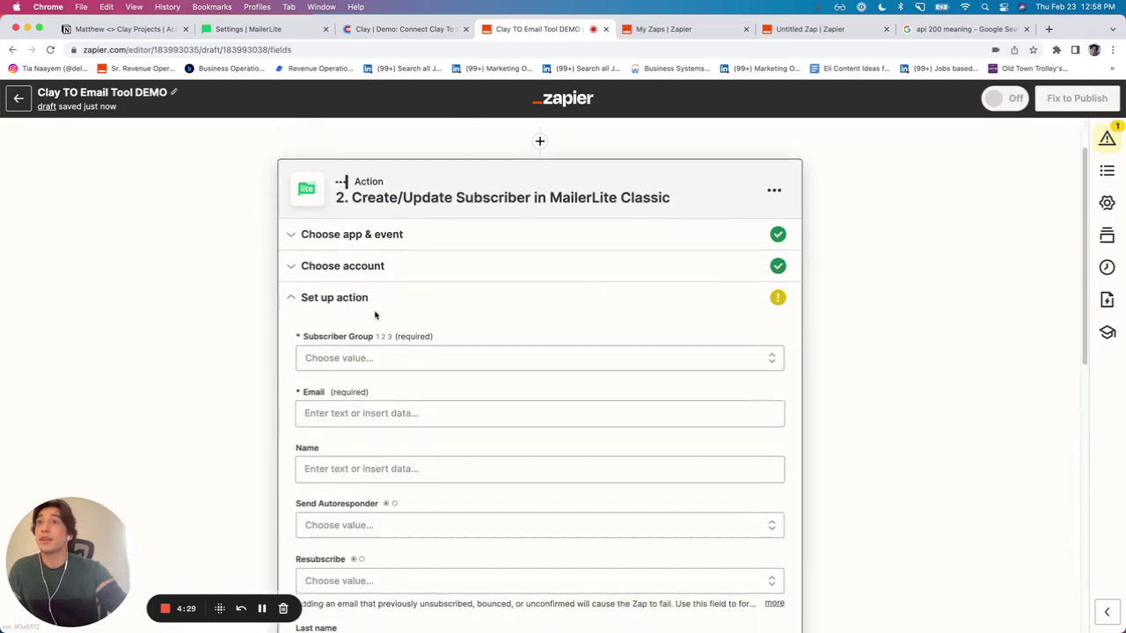
{"action": "scroll", "coordinate": [374, 315], "scroll_direction": "down", "scroll_amount": 1}
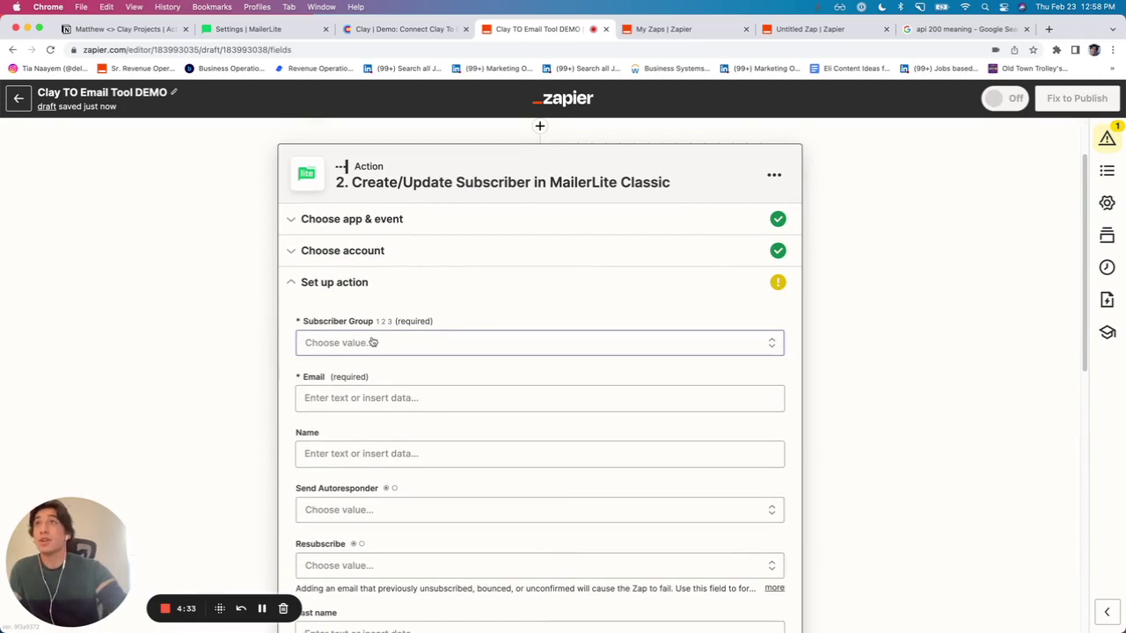
{"action": "left_click", "coordinate": [373, 343]}
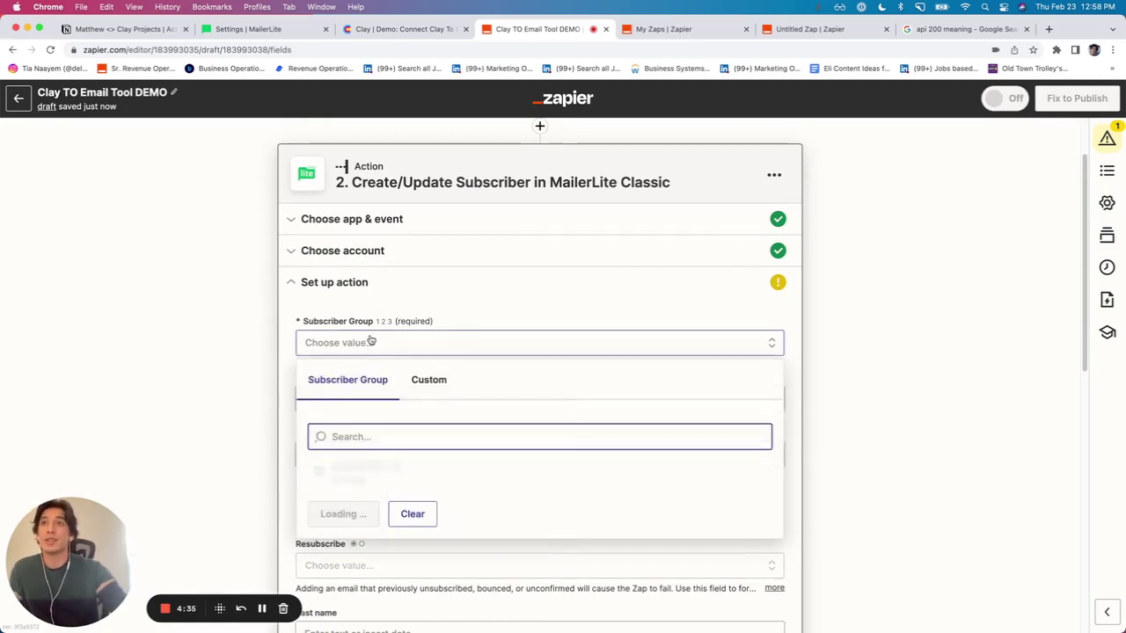
{"action": "scroll", "coordinate": [422, 493], "scroll_direction": "down", "scroll_amount": 5}
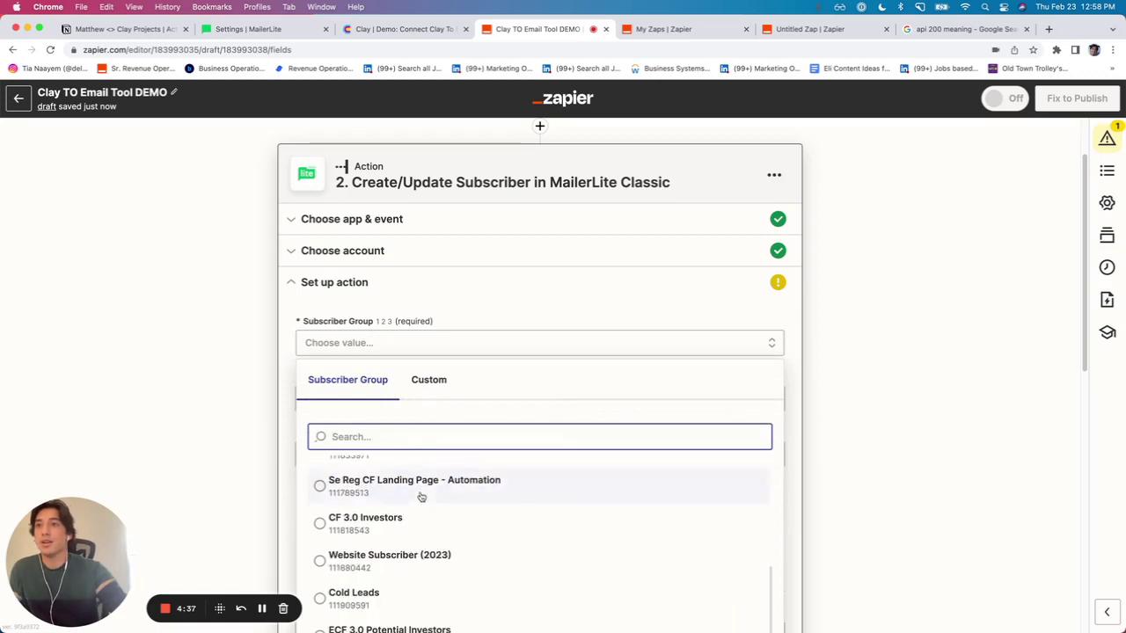
{"action": "left_click", "coordinate": [409, 402]}
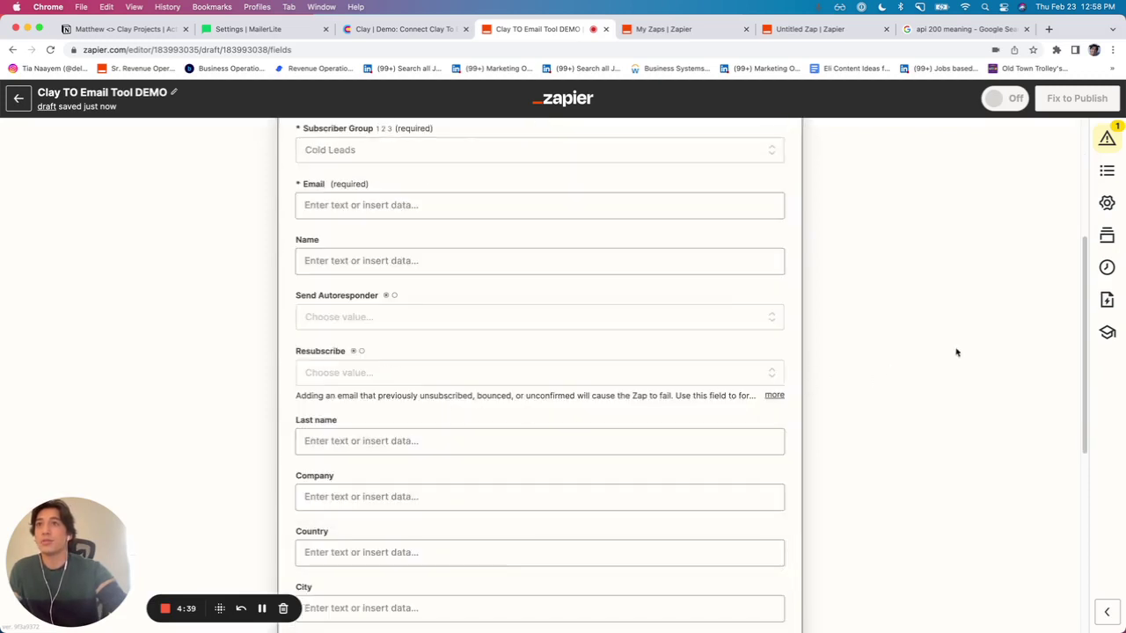
Map the webhook's 1. Email and 1. Name into the Email and Name fields
{"action": "scroll", "coordinate": [914, 360], "scroll_direction": "up", "scroll_amount": 2}
{"action": "left_click", "coordinate": [423, 292]}
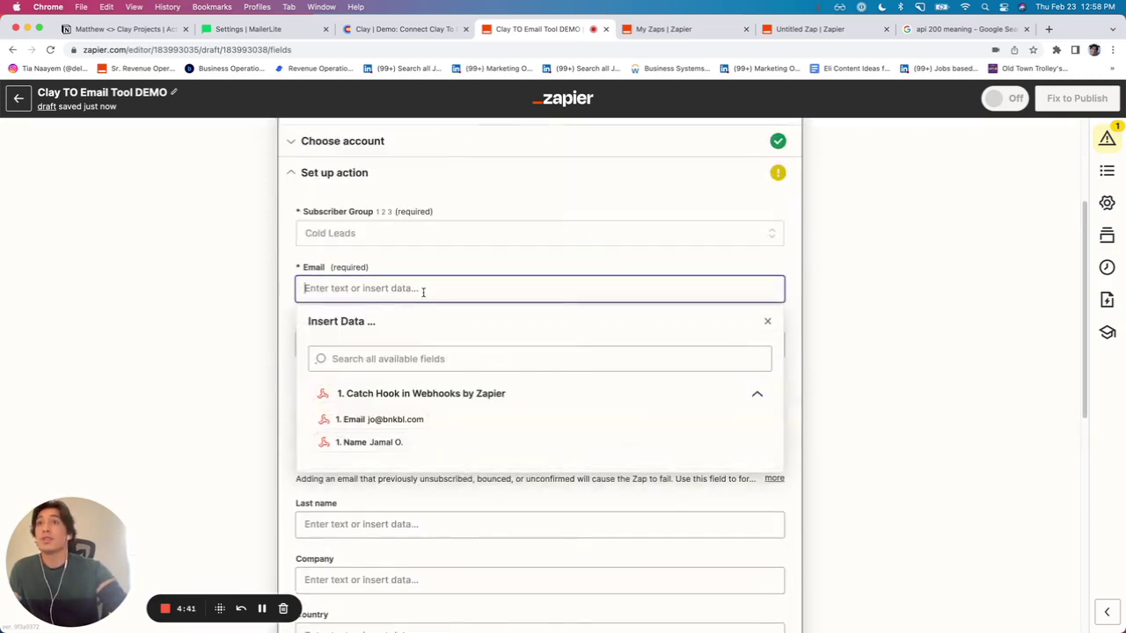
{"action": "left_click", "coordinate": [397, 420]}
{"action": "left_click", "coordinate": [269, 327]}
{"action": "left_click", "coordinate": [417, 342]}
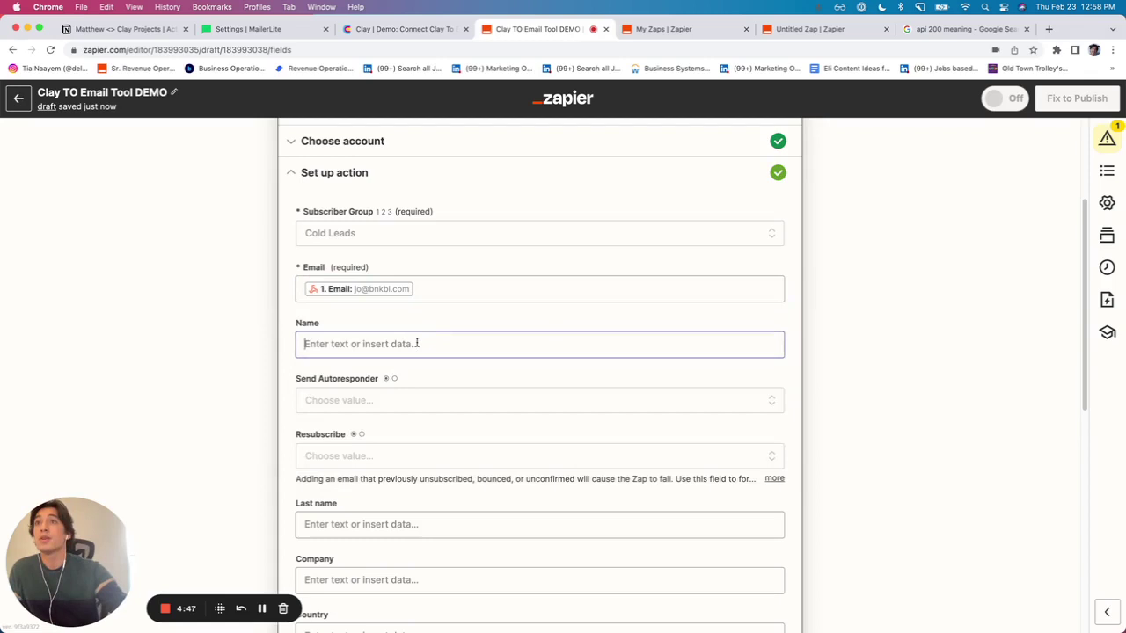
{"action": "left_click", "coordinate": [369, 497]}
{"action": "left_click", "coordinate": [892, 403]}
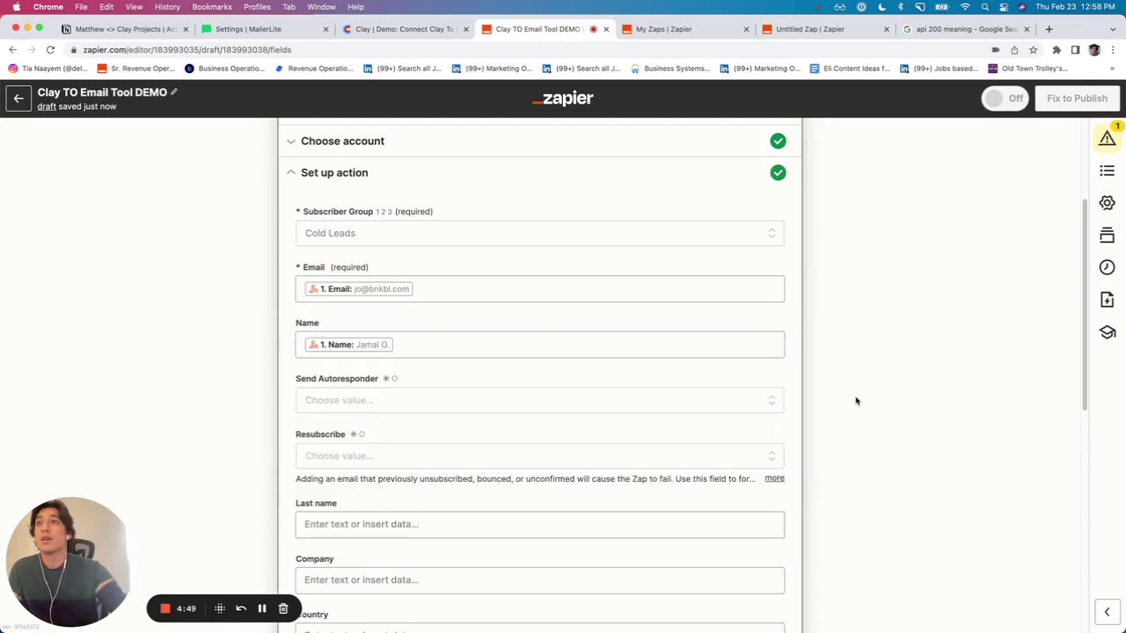
Review the field mappings and continue to the action's test preview
{"action": "scroll", "coordinate": [529, 410], "scroll_direction": "down", "scroll_amount": 5}
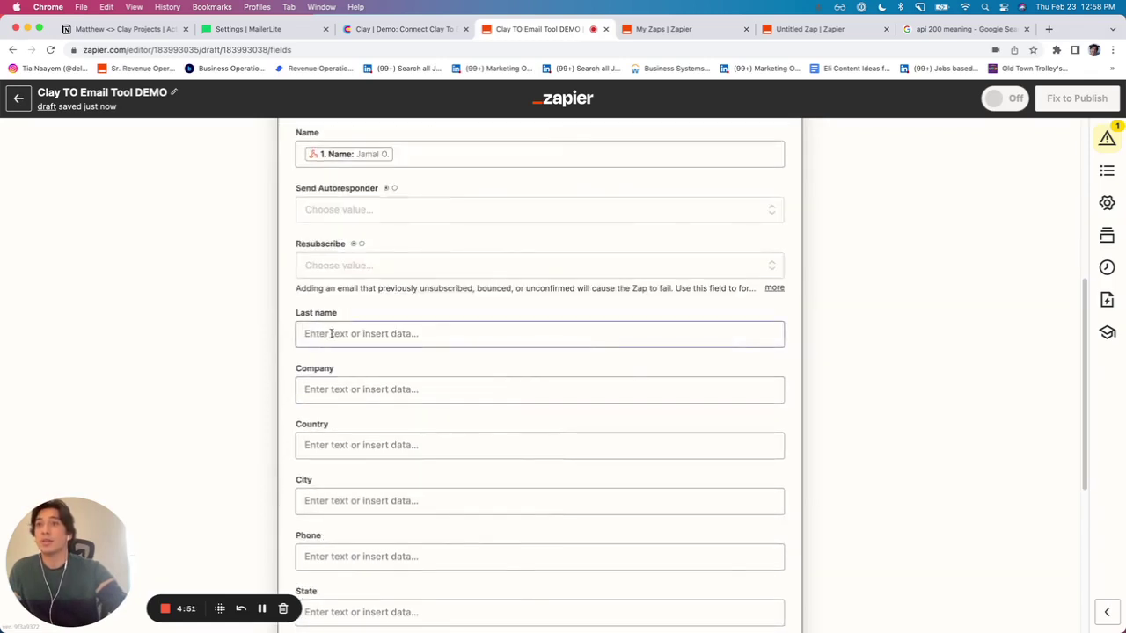
{"action": "scroll", "coordinate": [329, 332], "scroll_direction": "down", "scroll_amount": 2}
{"action": "scroll", "coordinate": [332, 320], "scroll_direction": "down", "scroll_amount": 3}
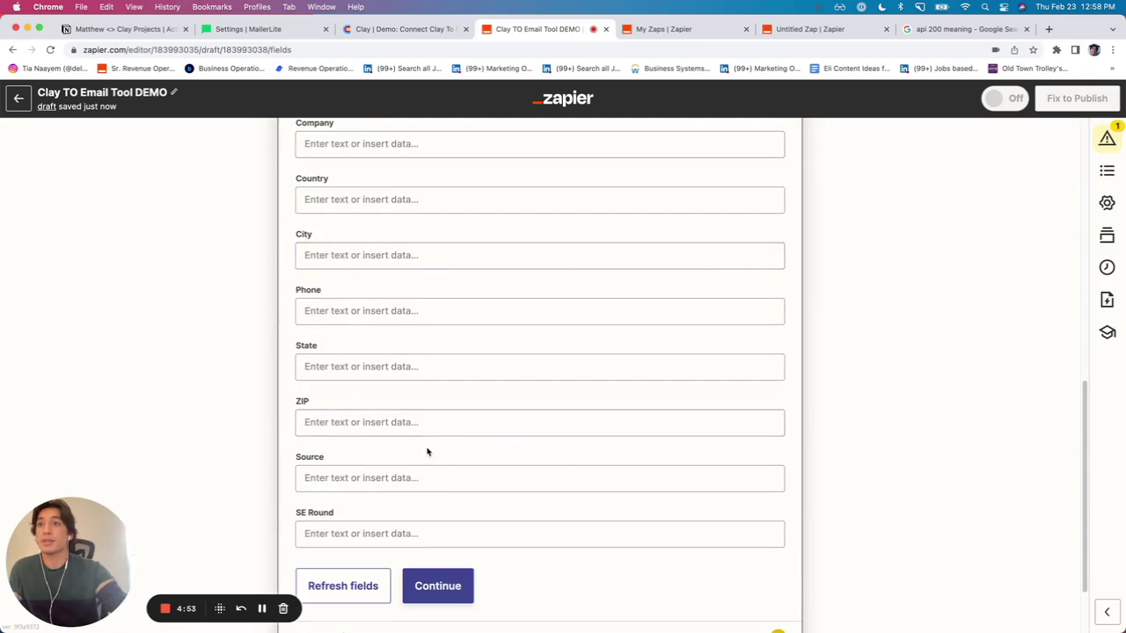
{"action": "scroll", "coordinate": [429, 448], "scroll_direction": "up", "scroll_amount": 3}
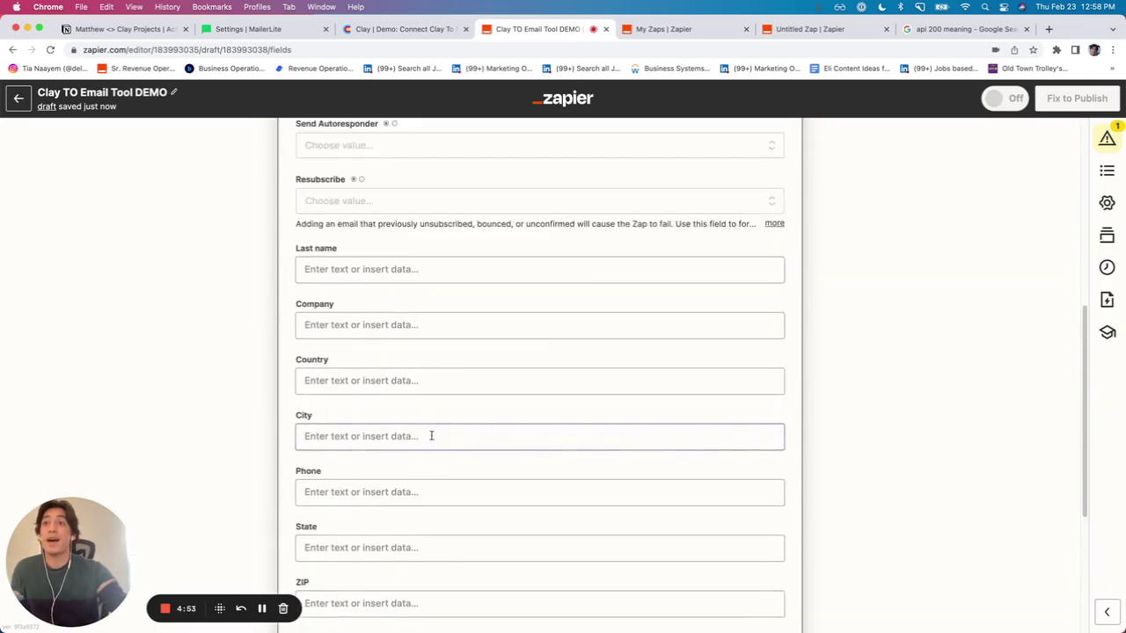
{"action": "double_click", "coordinate": [297, 303]}
{"action": "scroll", "coordinate": [834, 367], "scroll_direction": "up", "scroll_amount": 3}
{"action": "scroll", "coordinate": [799, 382], "scroll_direction": "down", "scroll_amount": 5}
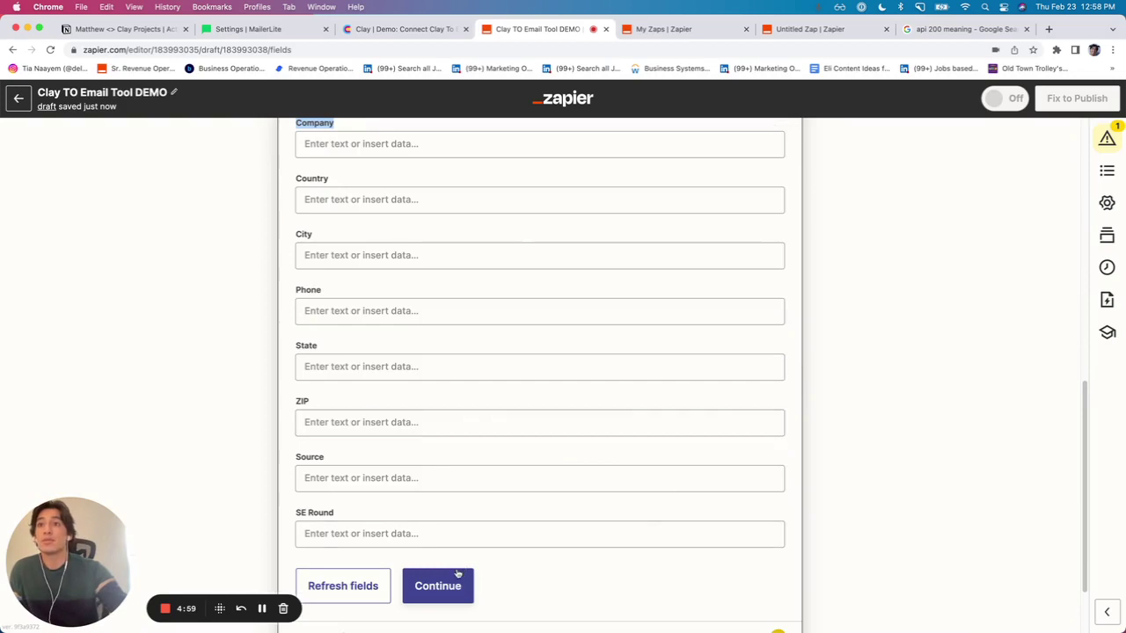
{"action": "left_click", "coordinate": [457, 574]}
Check the test preview's sample email and empty optional fields, then return to the Clay Demo table
{"action": "scroll", "coordinate": [530, 490], "scroll_direction": "down", "scroll_amount": 3}
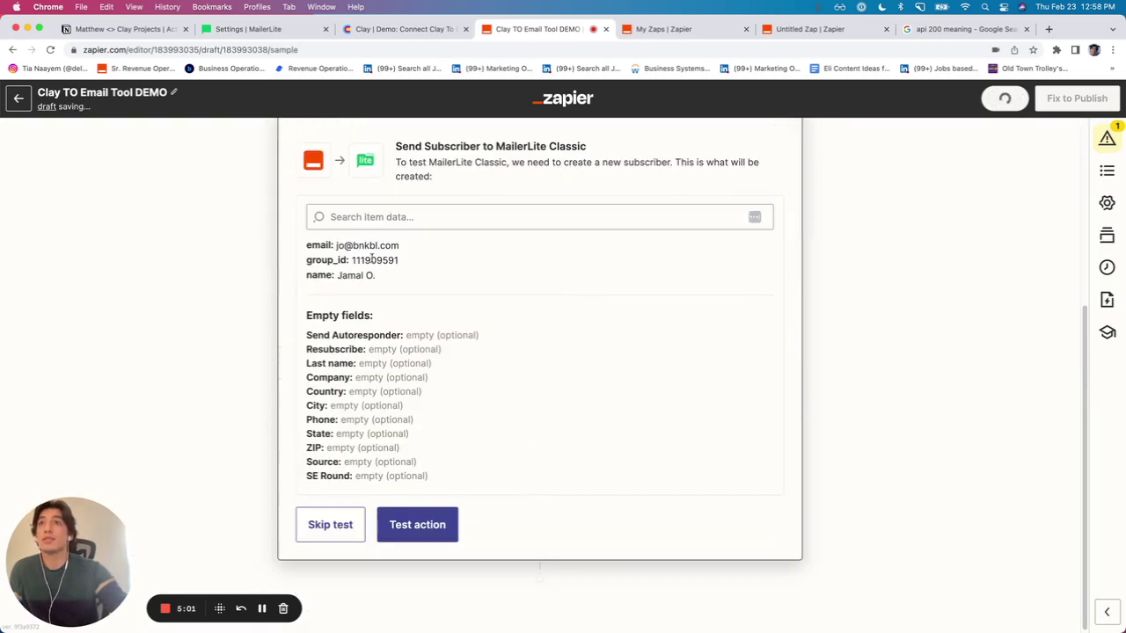
{"action": "left_click_drag", "start_coordinate": [336, 247], "coordinate": [443, 244]}
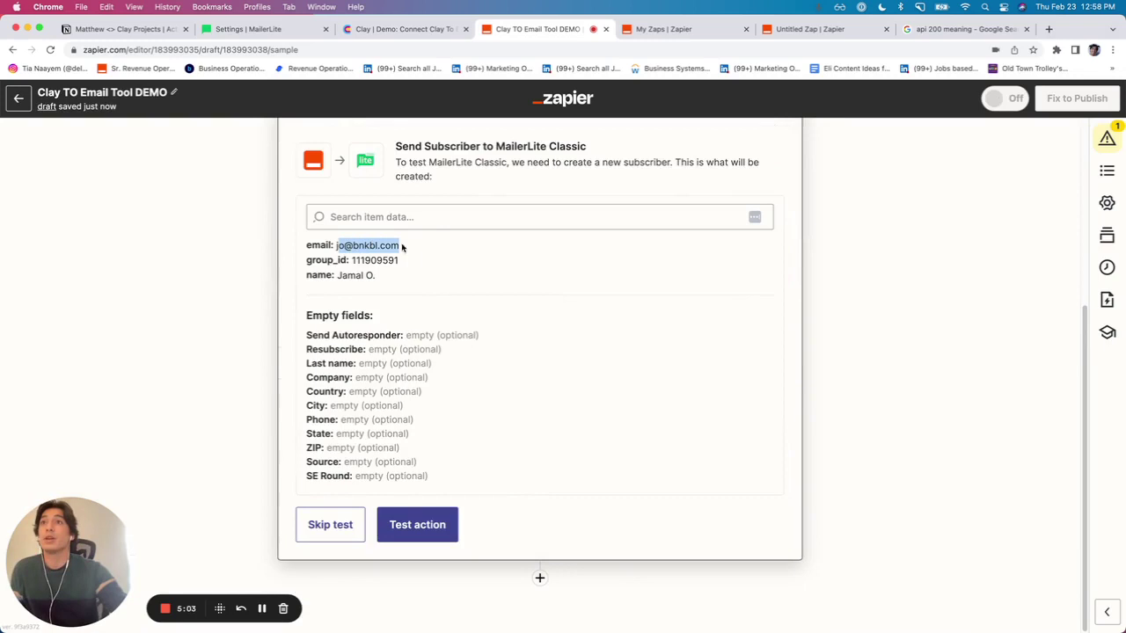
{"action": "left_click", "coordinate": [370, 246]}
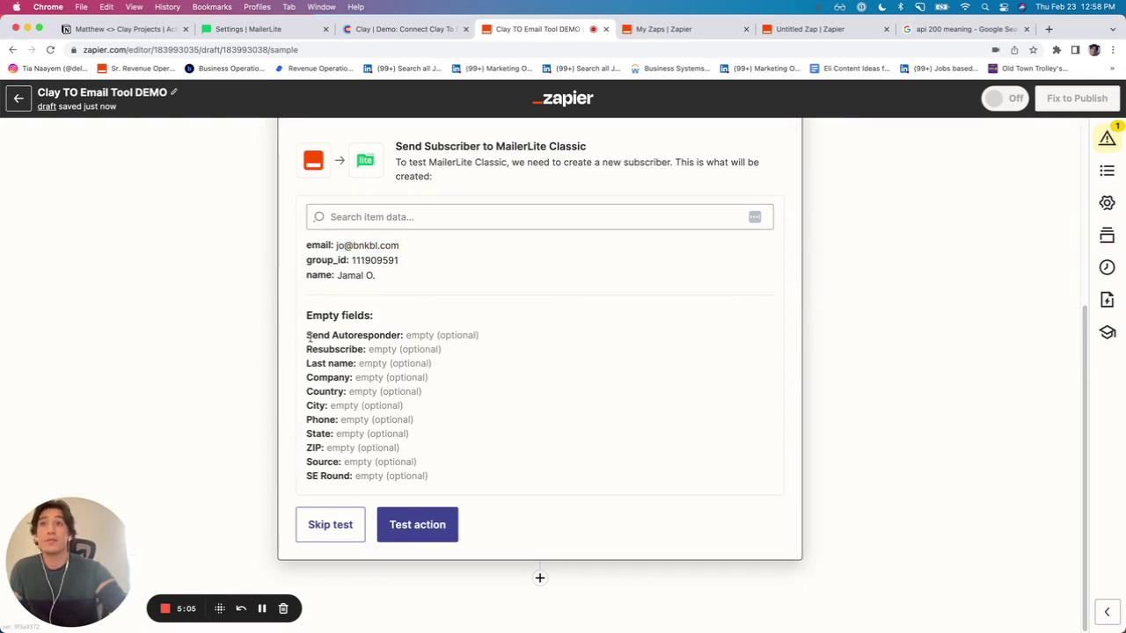
{"action": "left_click_drag", "start_coordinate": [310, 338], "coordinate": [460, 465]}
{"action": "left_click", "coordinate": [470, 435]}
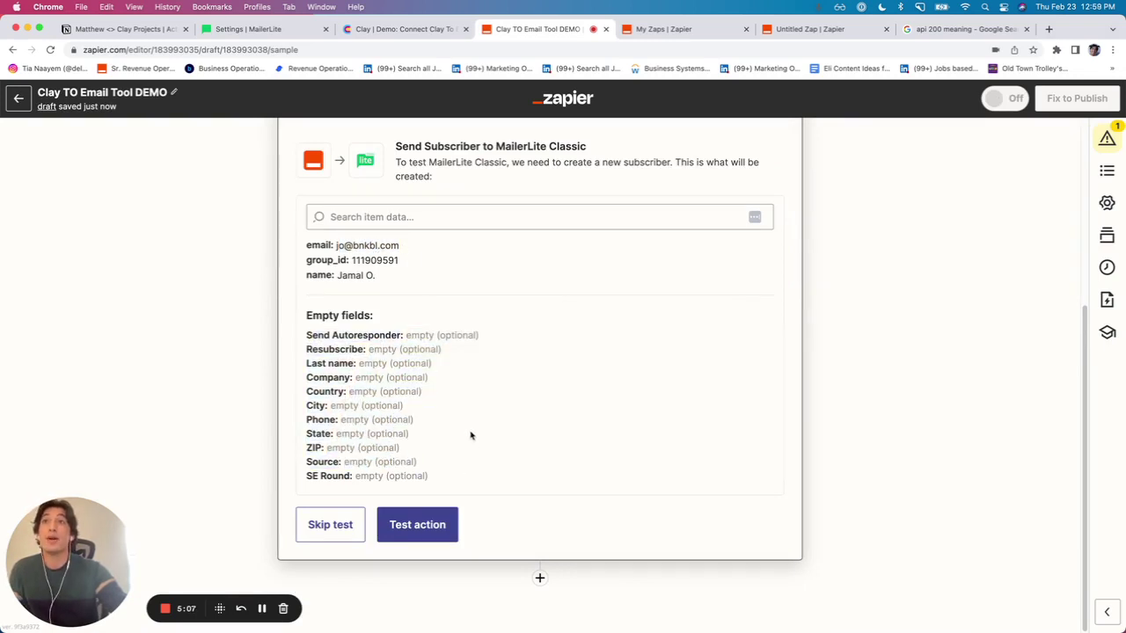
{"action": "left_click", "coordinate": [437, 31]}
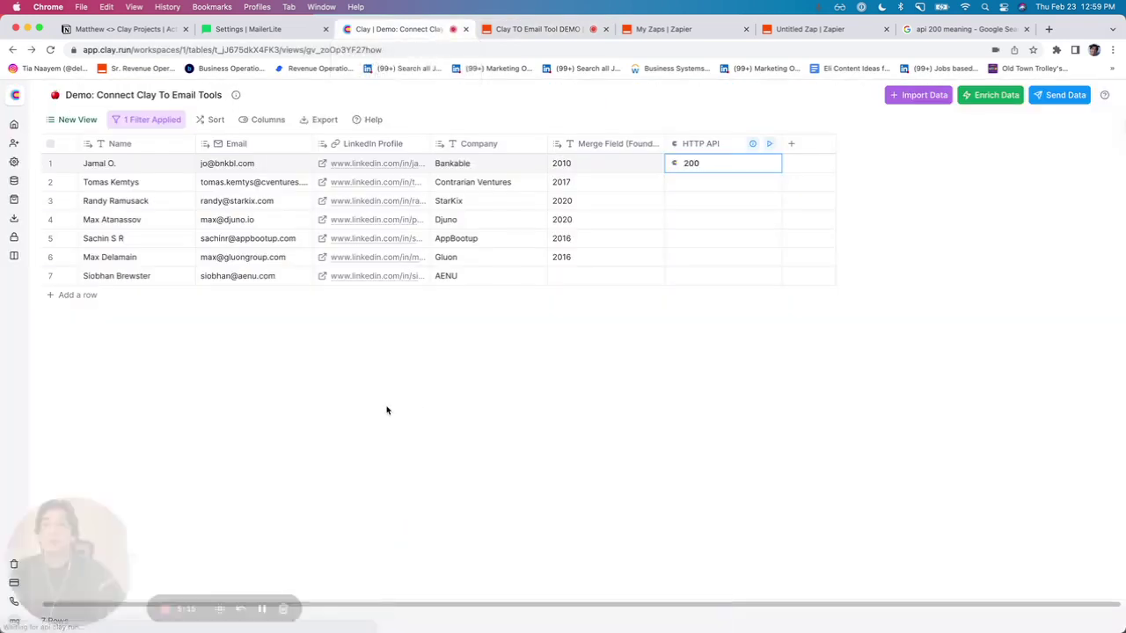